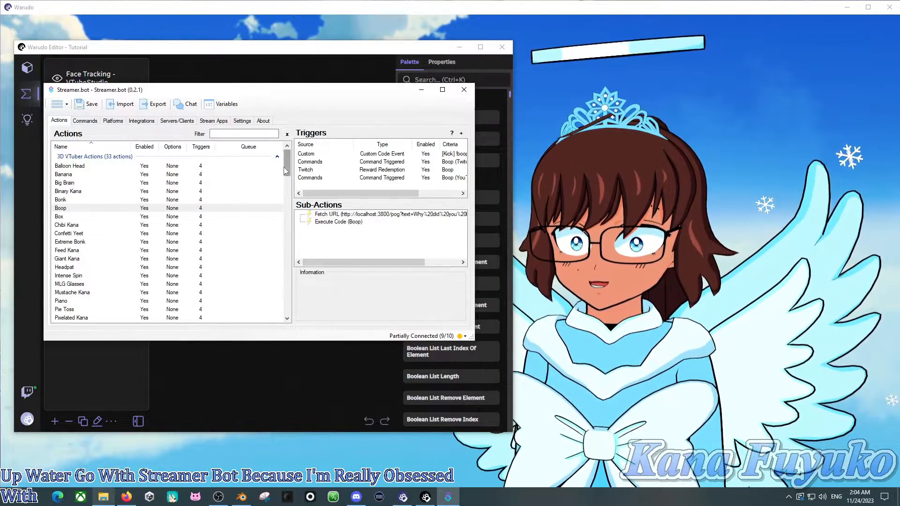
left_click_drag(284, 167, 288, 146)
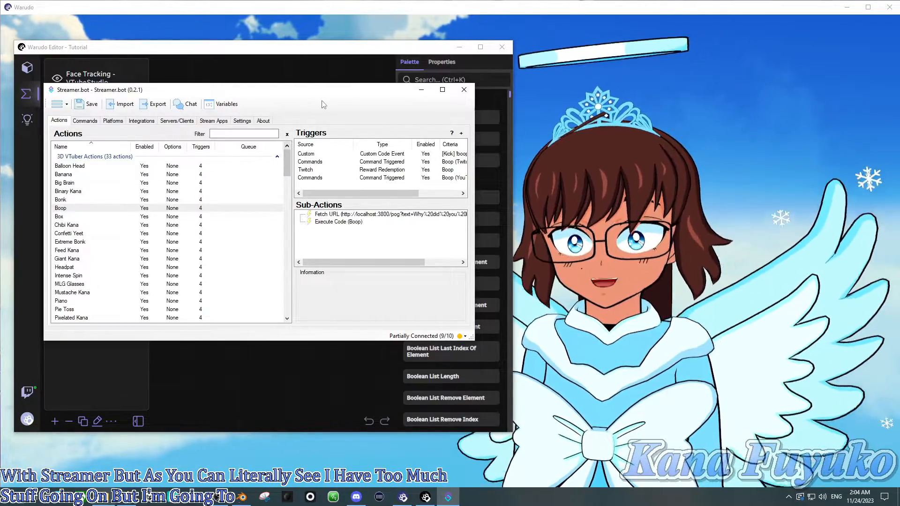
left_click_drag(336, 96, 340, 114)
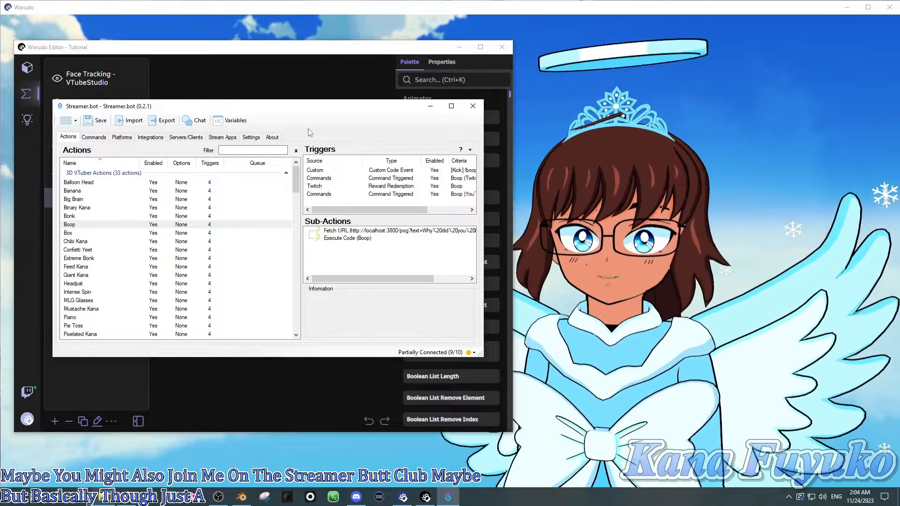
left_click_drag(341, 110, 360, 97)
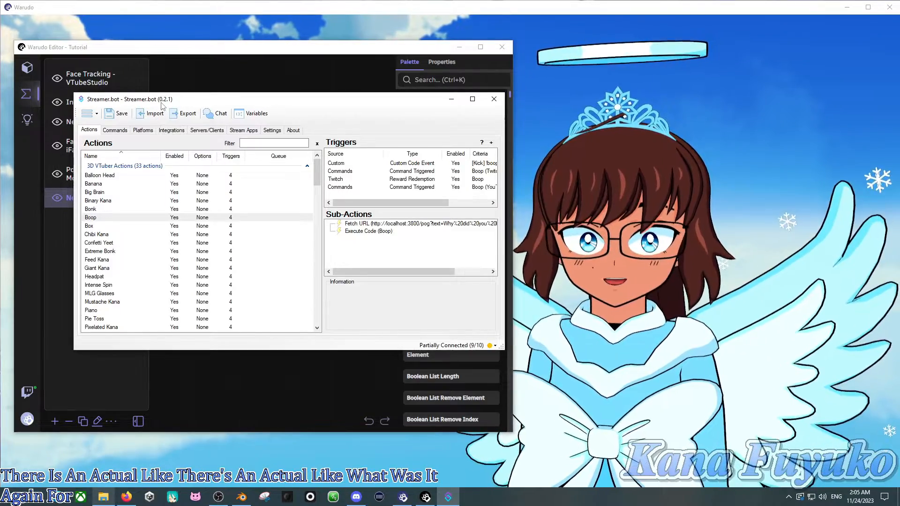
left_click_drag(162, 103, 149, 108)
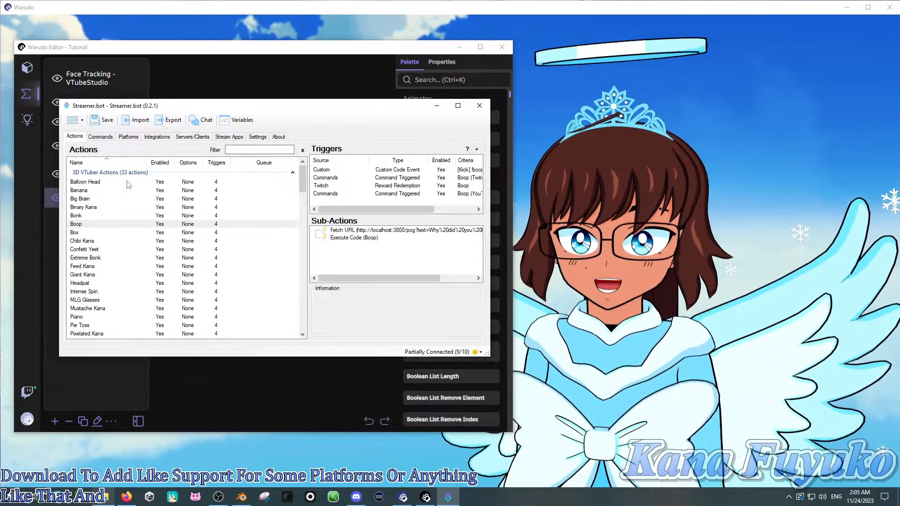
left_click(128, 184)
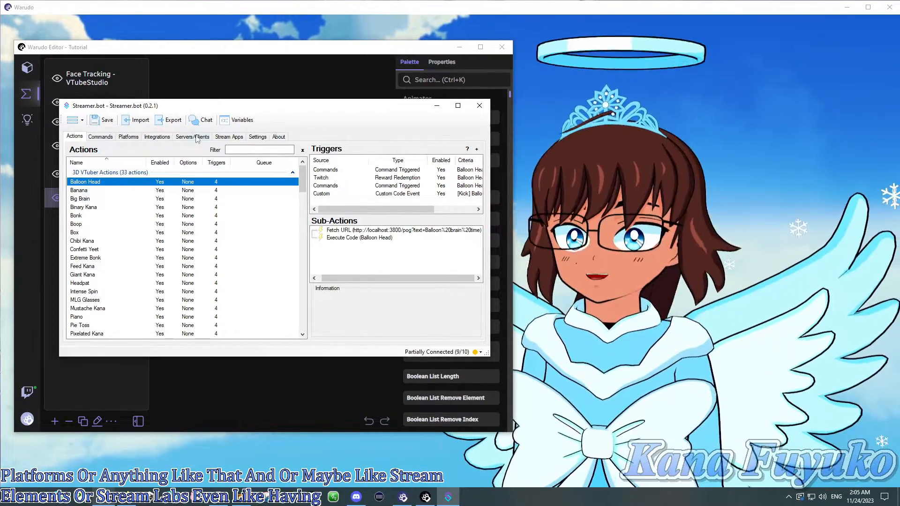
left_click(210, 98)
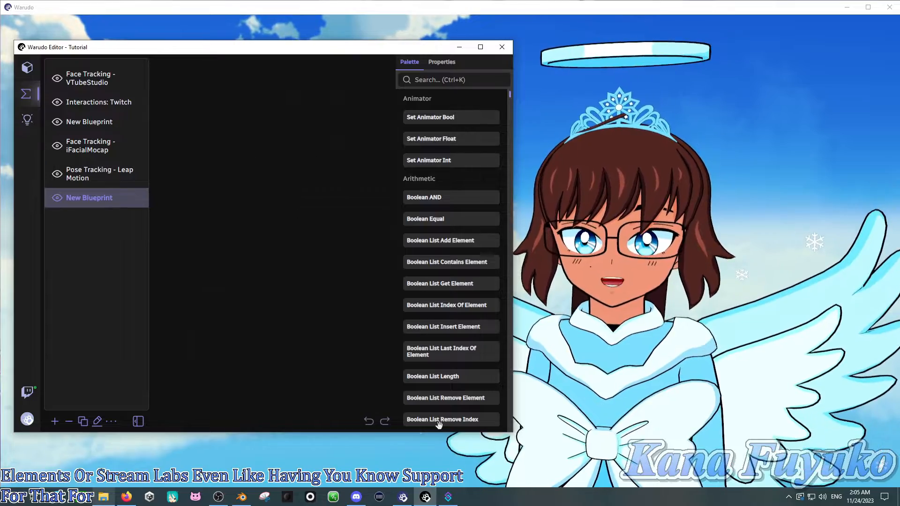
left_click(449, 497)
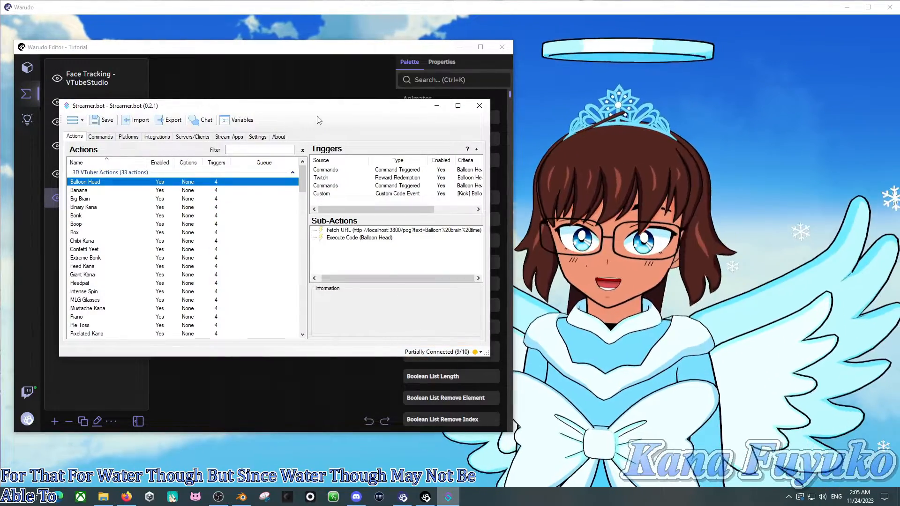
mouse_move(322, 110)
left_mouse_down()
mouse_move(327, 135)
mouse_move(336, 115)
left_mouse_up()
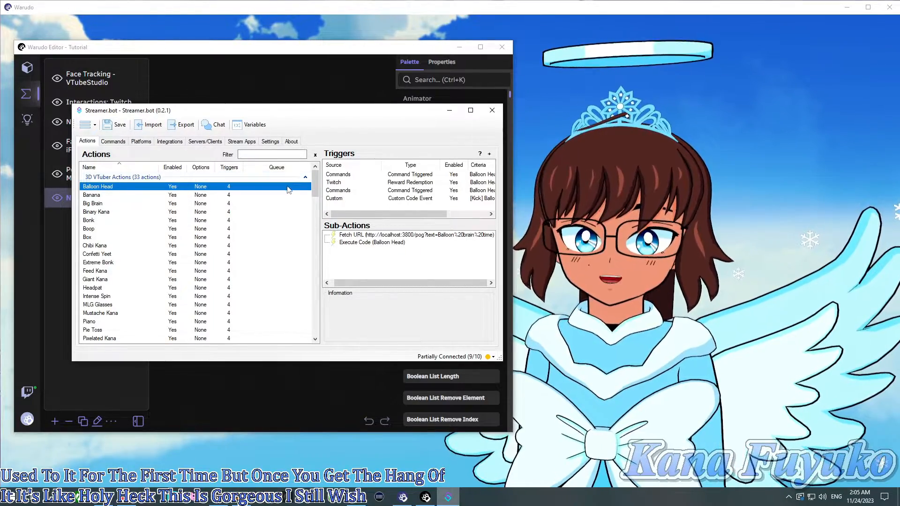
mouse_move(314, 184)
left_mouse_down()
mouse_move(313, 230)
mouse_move(314, 181)
left_mouse_up()
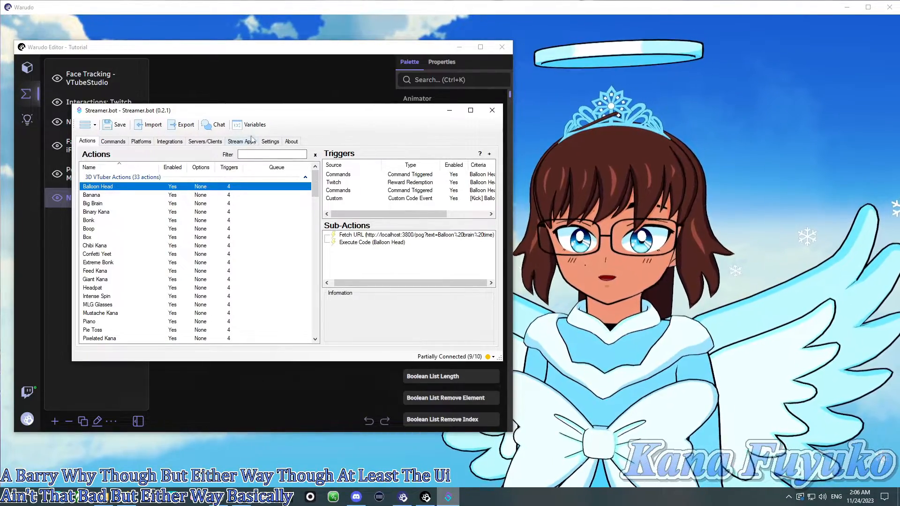
mouse_move(264, 115)
left_mouse_down()
mouse_move(263, 145)
mouse_move(265, 128)
left_mouse_up()
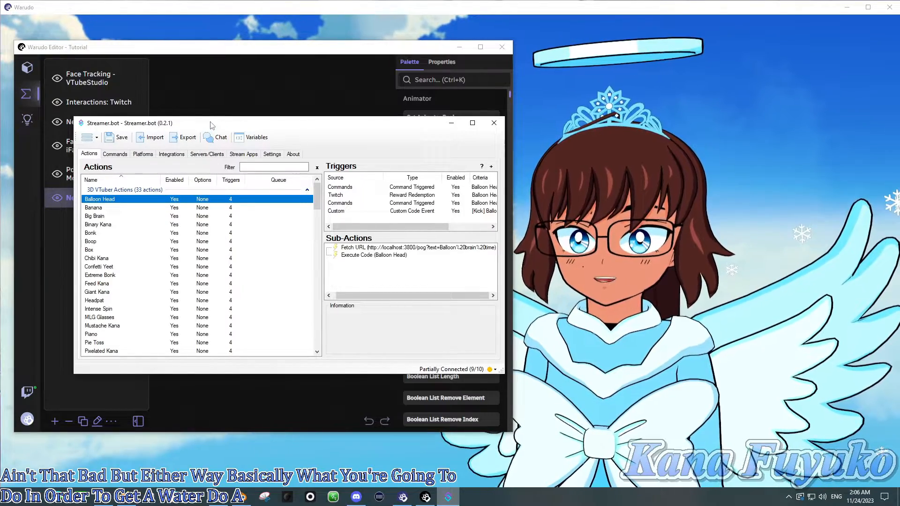
Open the Websocket Clients list and examine the settings of the existing Warudo client, leaving them as they are.
left_click_drag(213, 119, 214, 129)
left_click(215, 167)
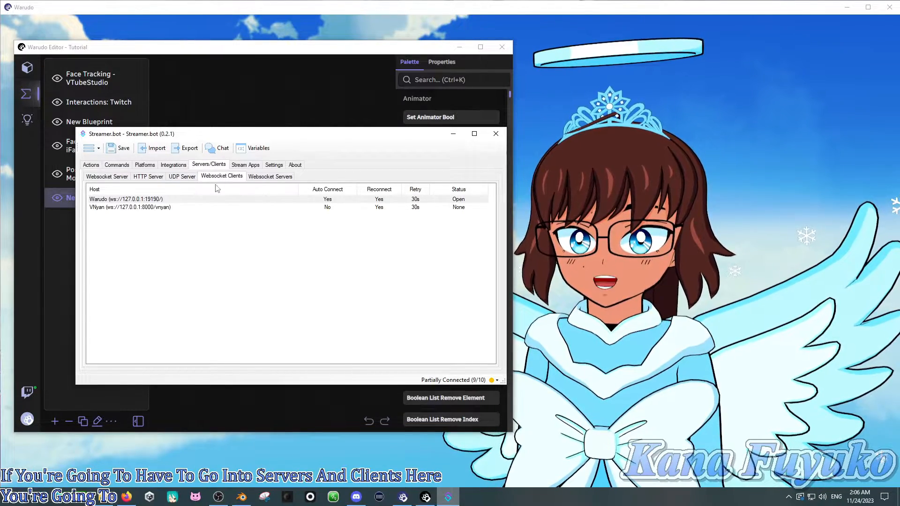
double_click(149, 200)
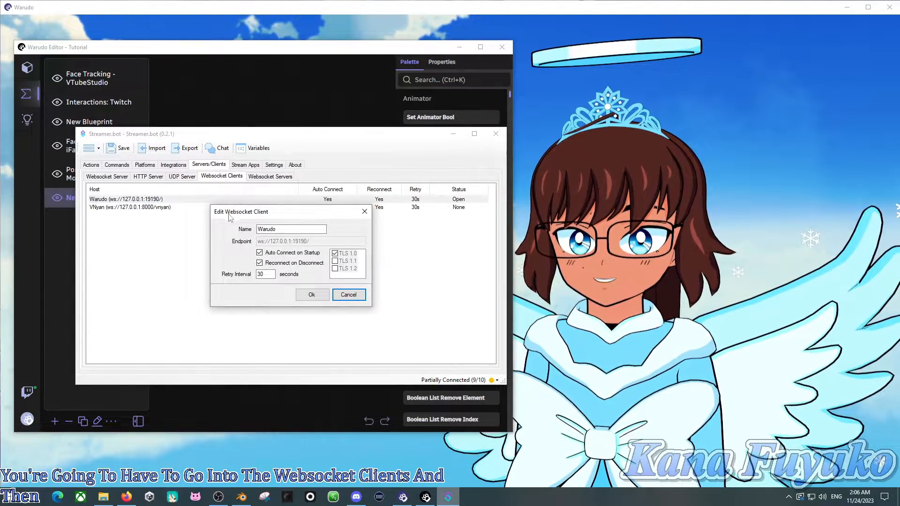
left_click_drag(282, 230, 256, 214)
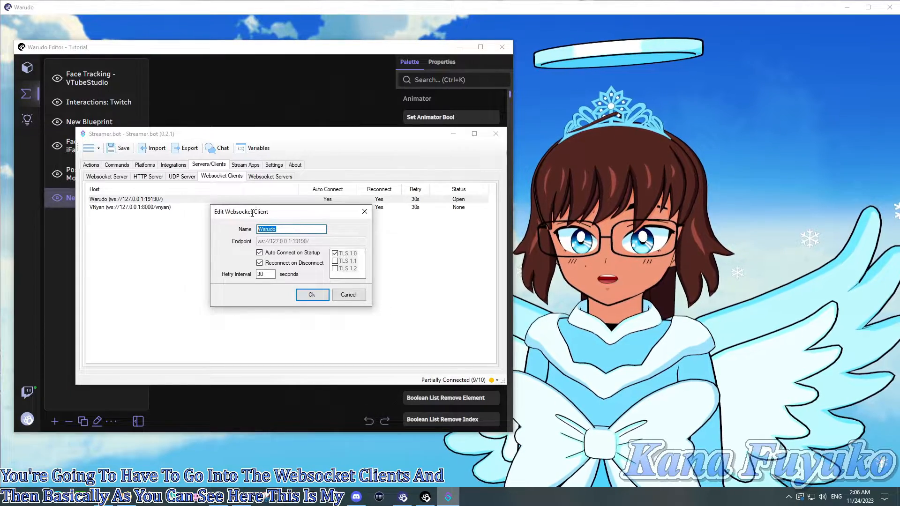
left_click(363, 214)
Draft a websocket client named Warudo with endpoint ws://127.0.0.1:19190/, auto connect on startup and reconnect on disconnect enabled, and discard it.
right_click(245, 241)
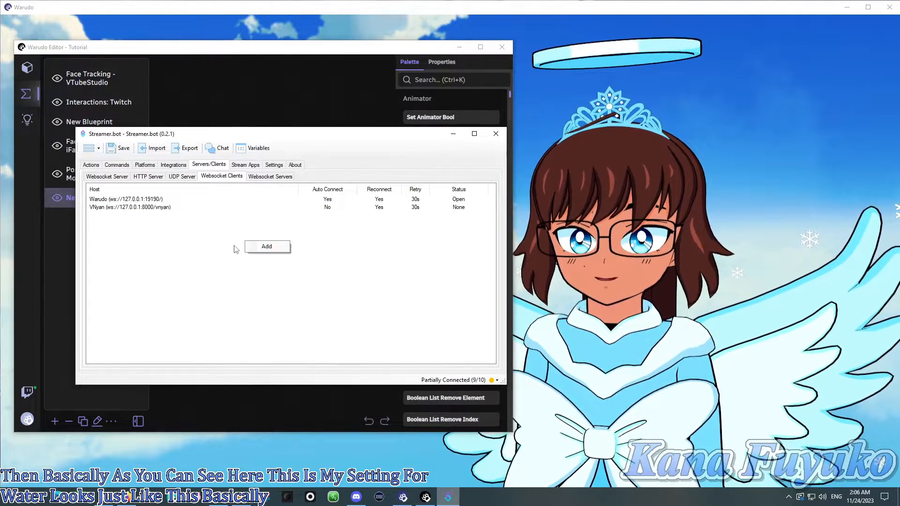
left_click(263, 247)
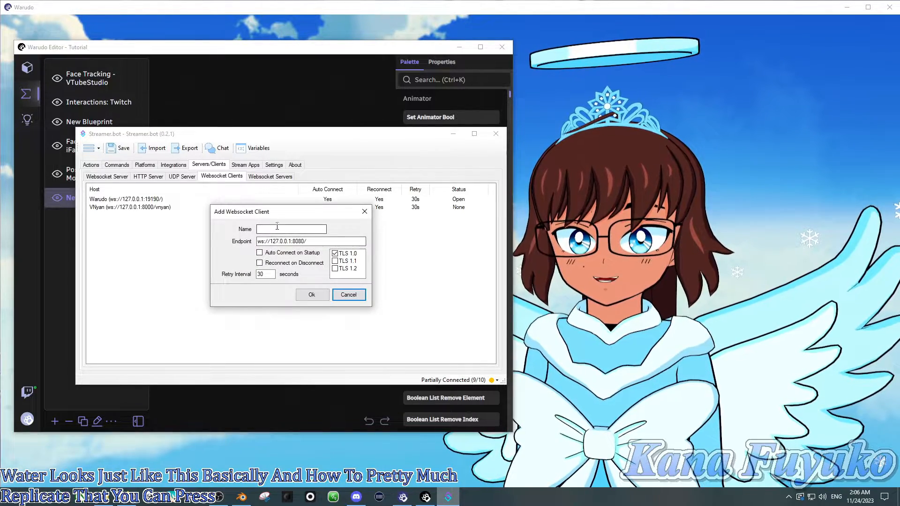
left_click_drag(281, 211, 280, 219)
left_click(290, 237)
type("Warudo")
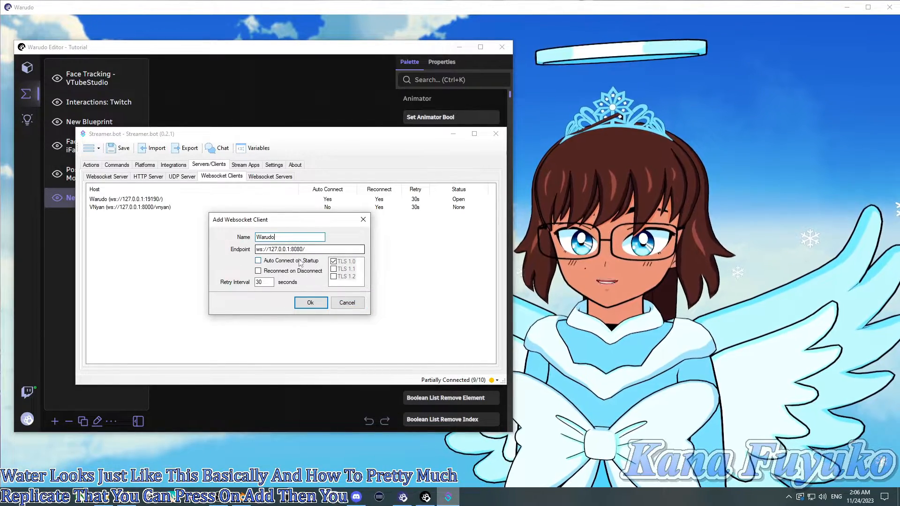
left_click_drag(293, 249, 291, 249)
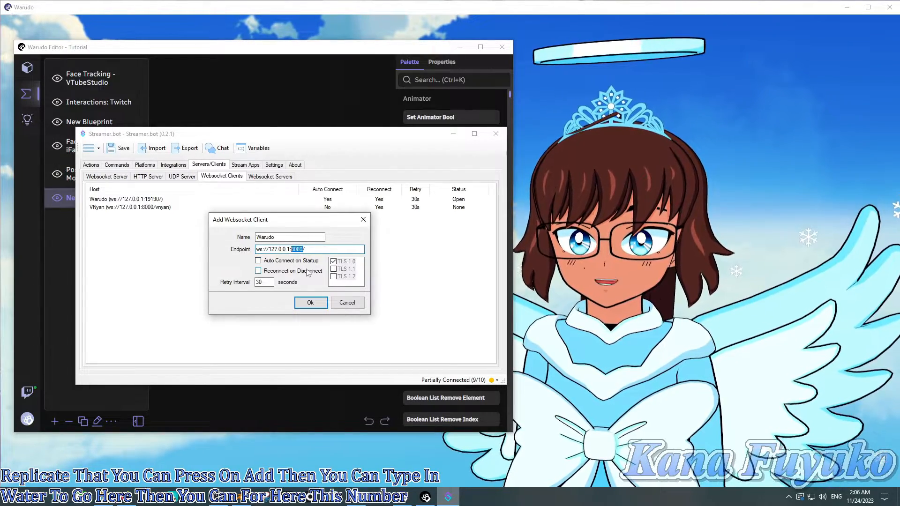
type("19")
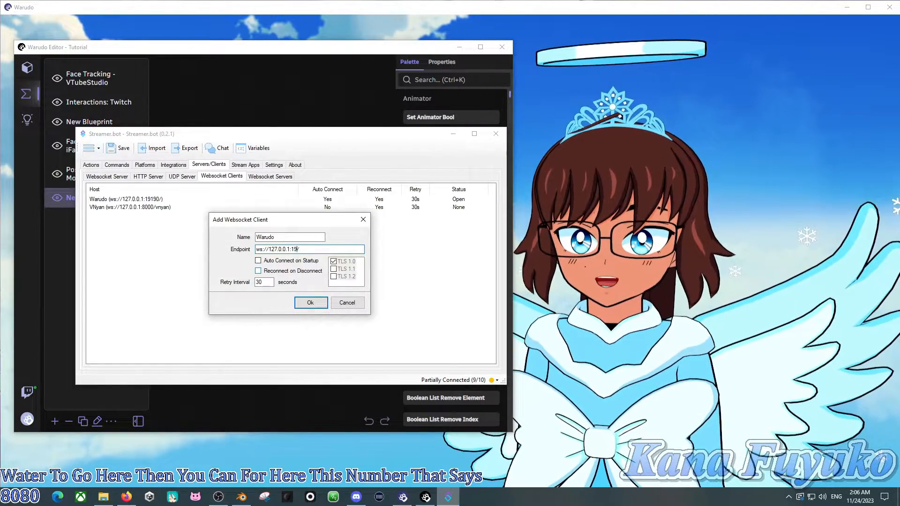
type("190")
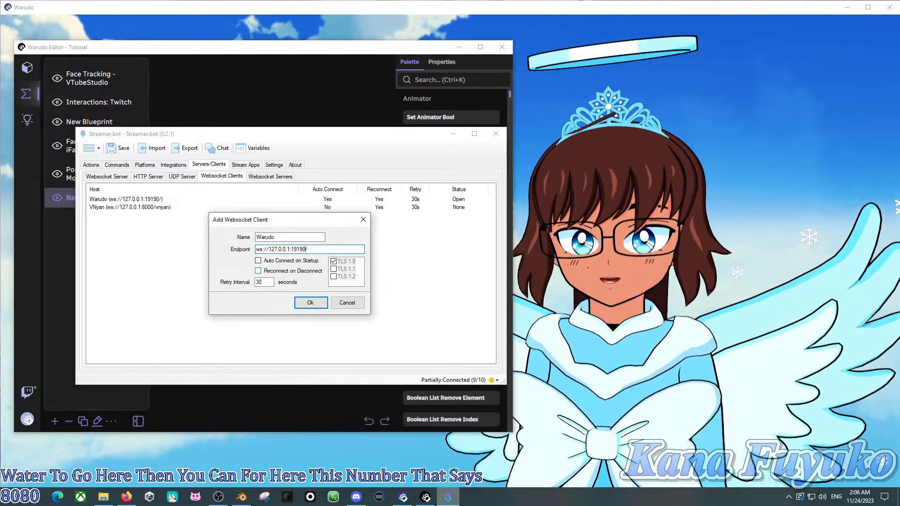
left_click(300, 261)
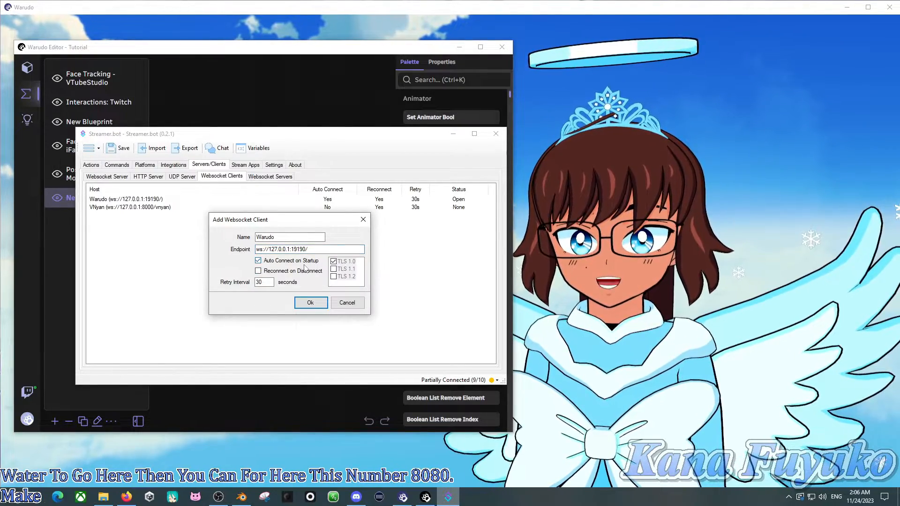
left_click(281, 271)
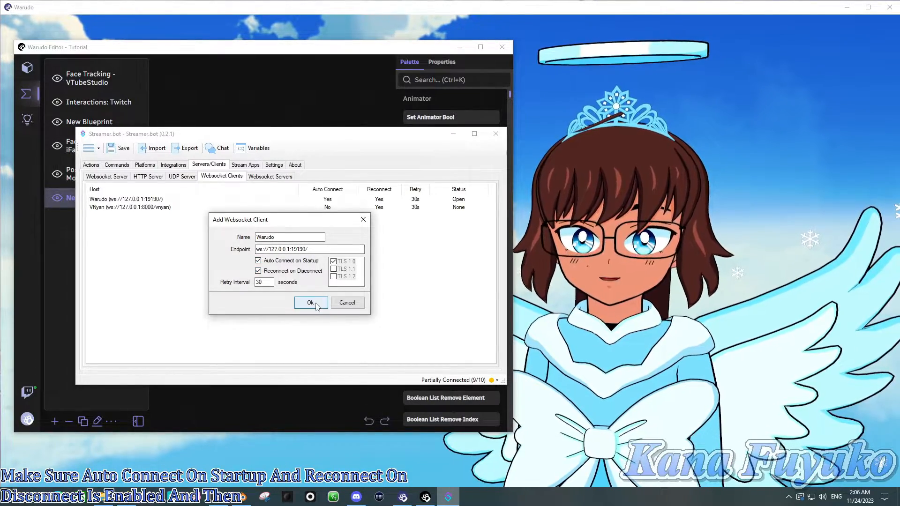
left_click(348, 303)
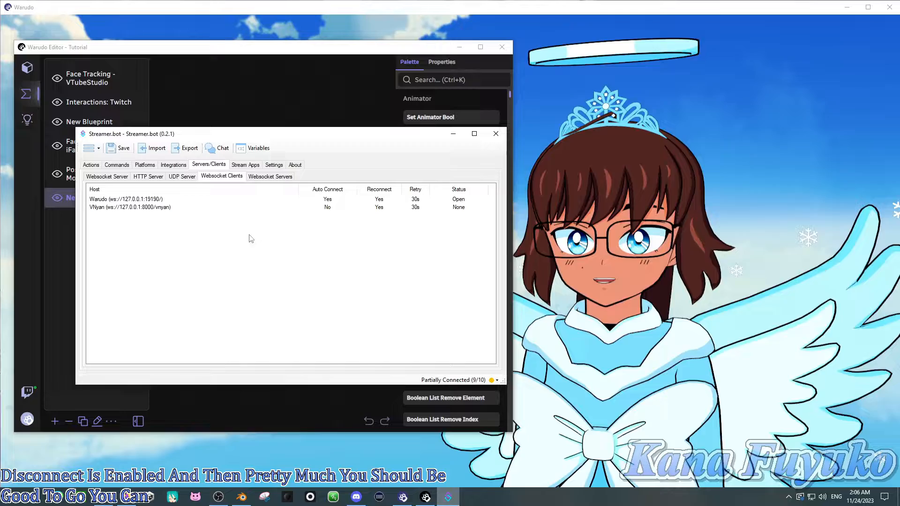
Check the existing Warudo client's connection options and status, and view the internal websocket server settings.
left_click(153, 199)
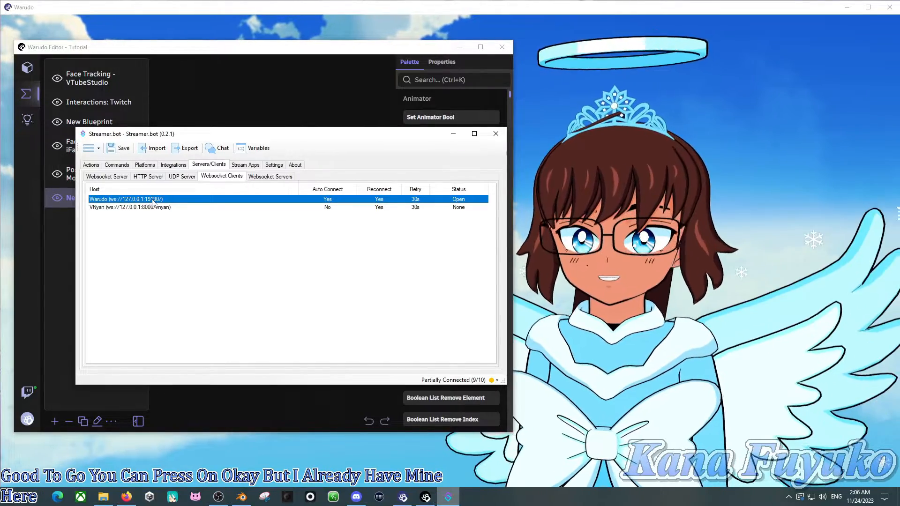
right_click(153, 202)
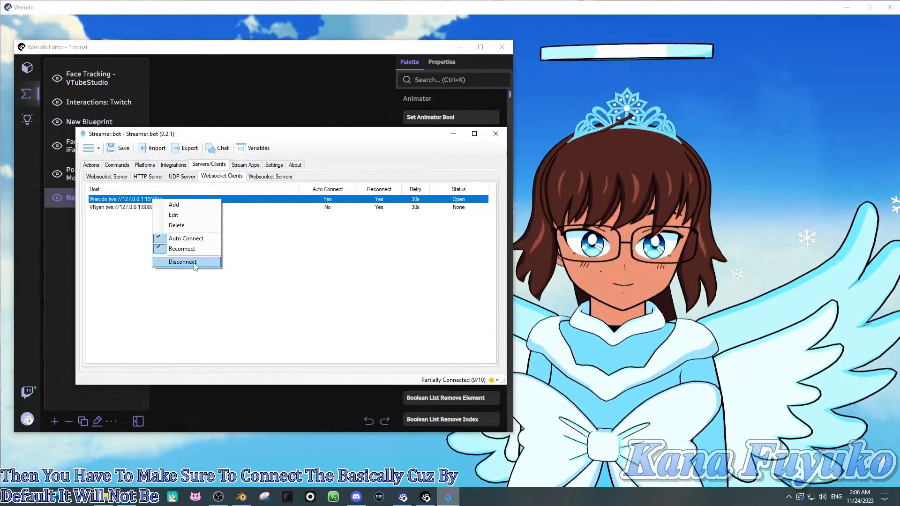
left_click(263, 248)
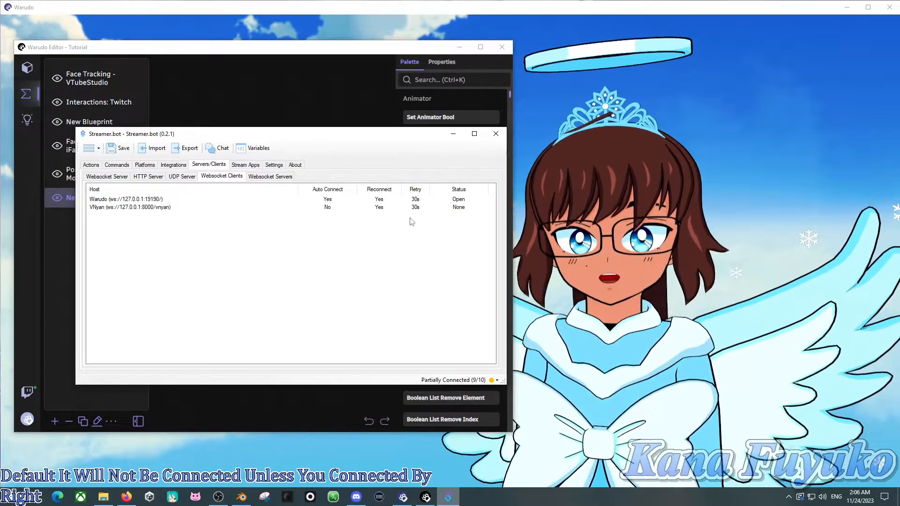
left_click(464, 200)
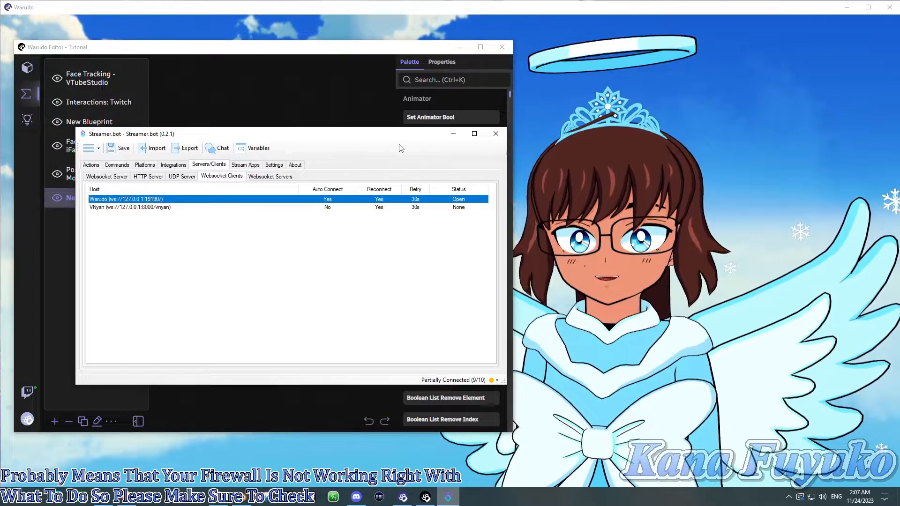
left_click_drag(403, 142, 396, 122)
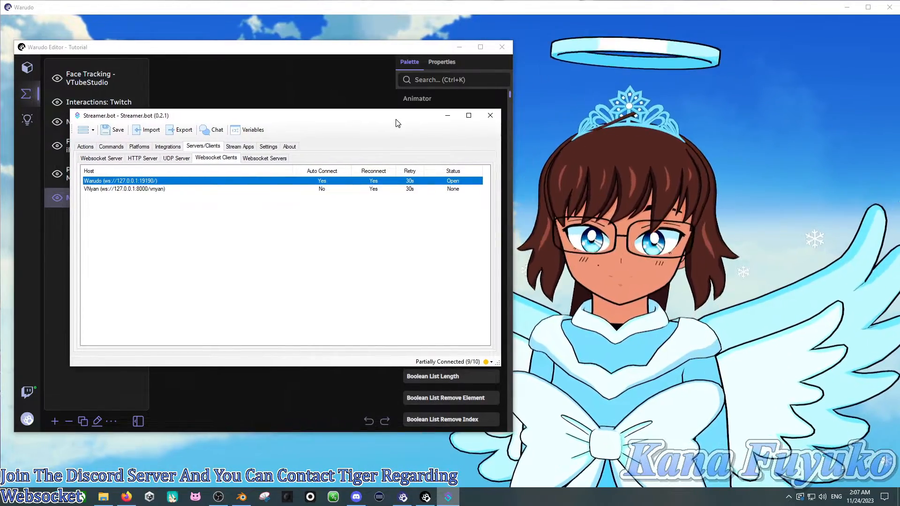
left_click(310, 233)
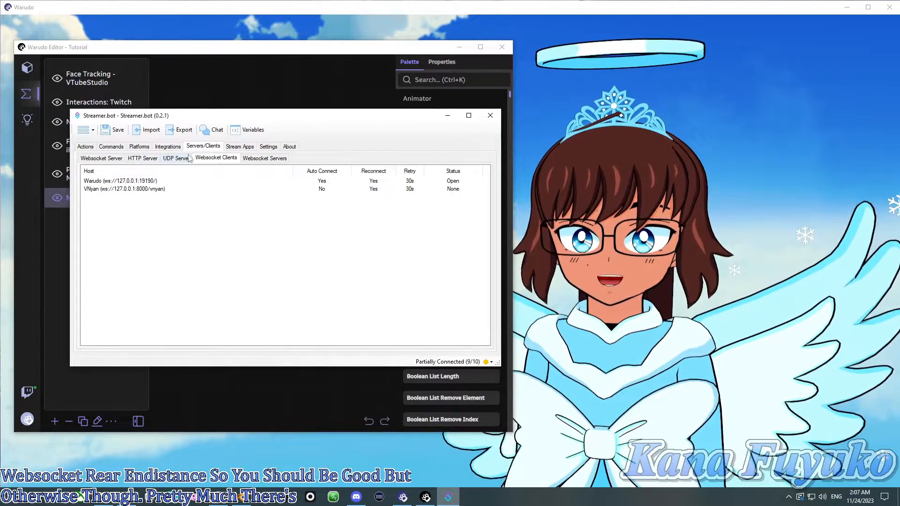
left_click(93, 159)
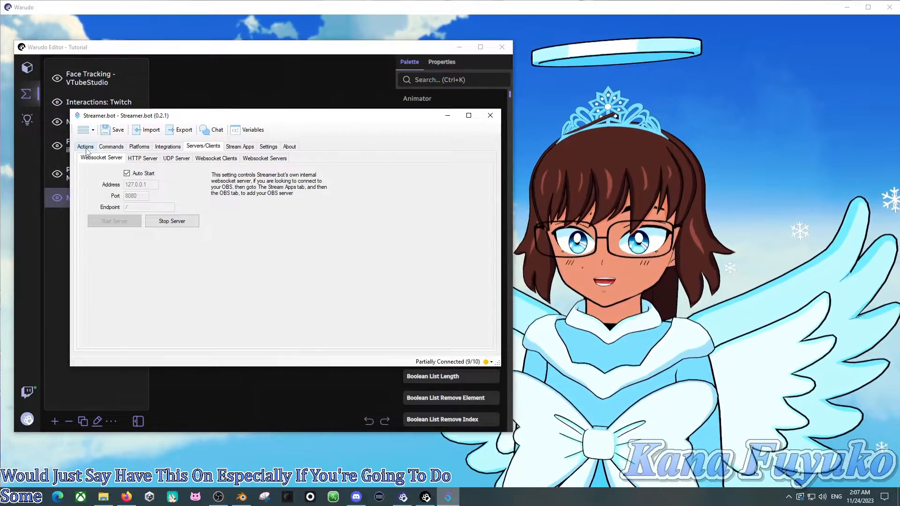
Add a new enabled action named StreamElementsTest with no group and the Default queue.
left_click(86, 148)
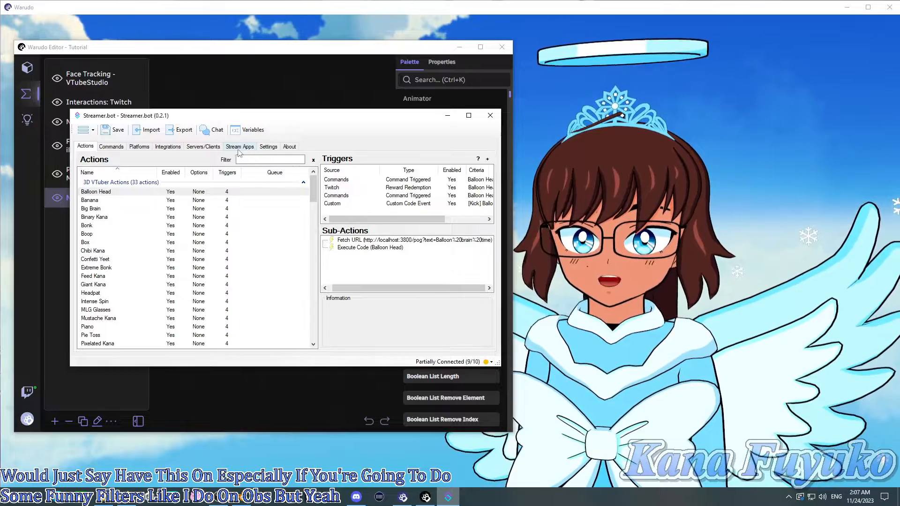
left_click(304, 182)
scroll(226, 342, "down", 10)
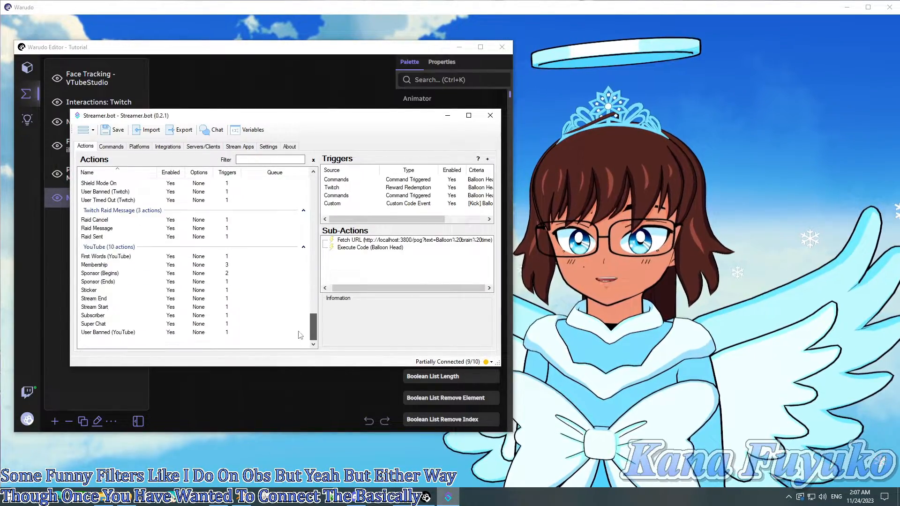
right_click(185, 348)
left_click(198, 351)
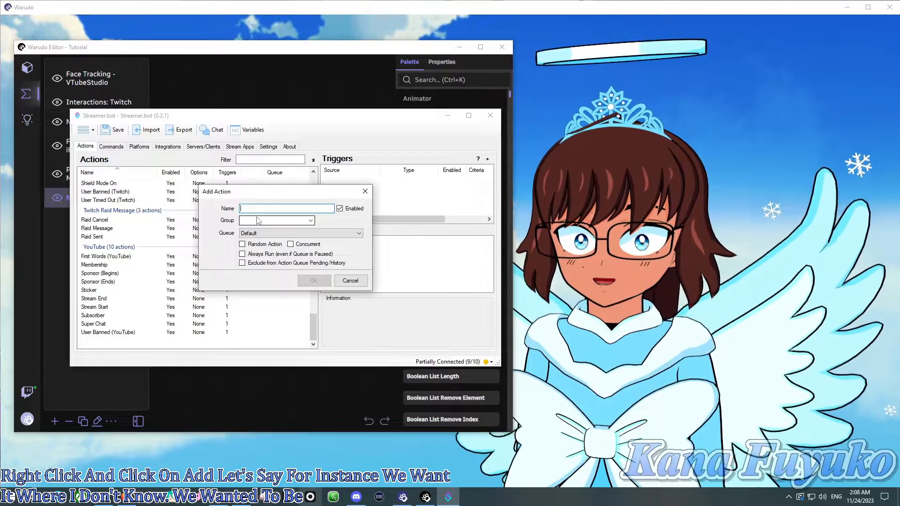
type("Strea")
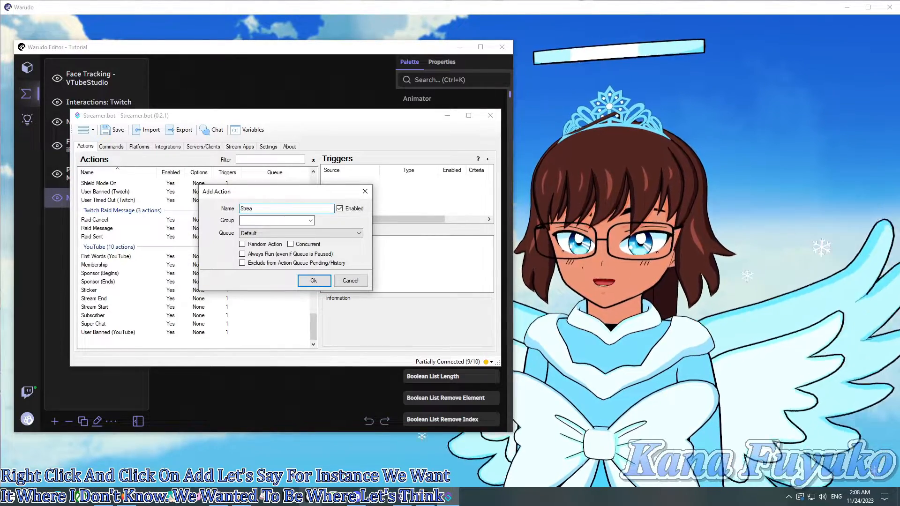
type("m Ele")
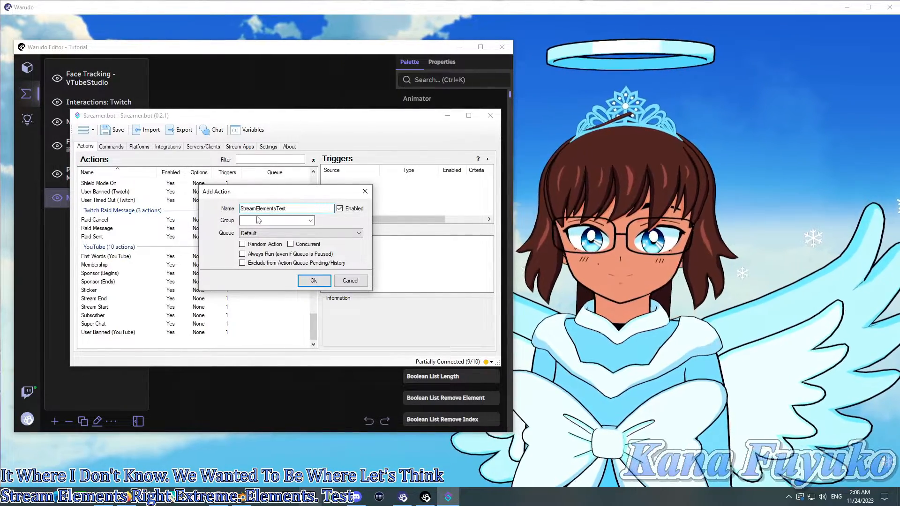
left_click(313, 280)
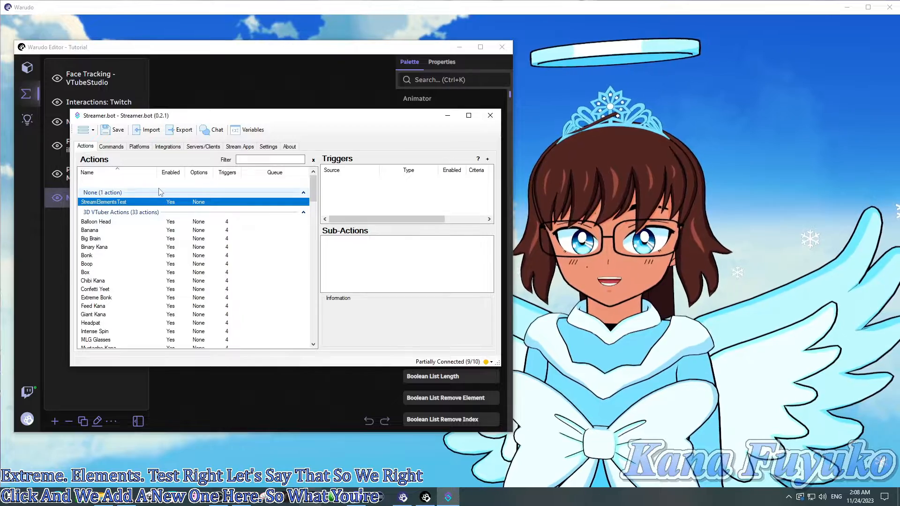
Add a StreamElements Tip trigger to the StreamElementsTest action, leaving the minimum and maximum amounts empty.
right_click(338, 189)
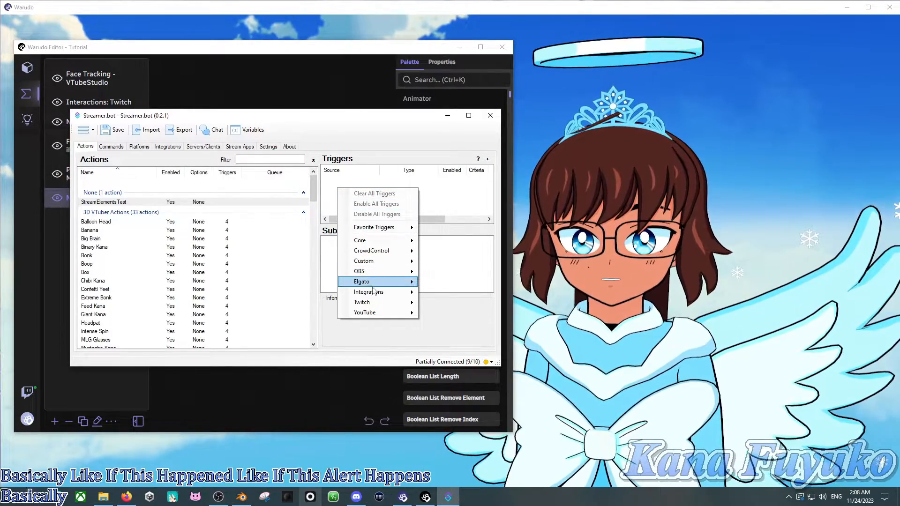
mouse_move(375, 296)
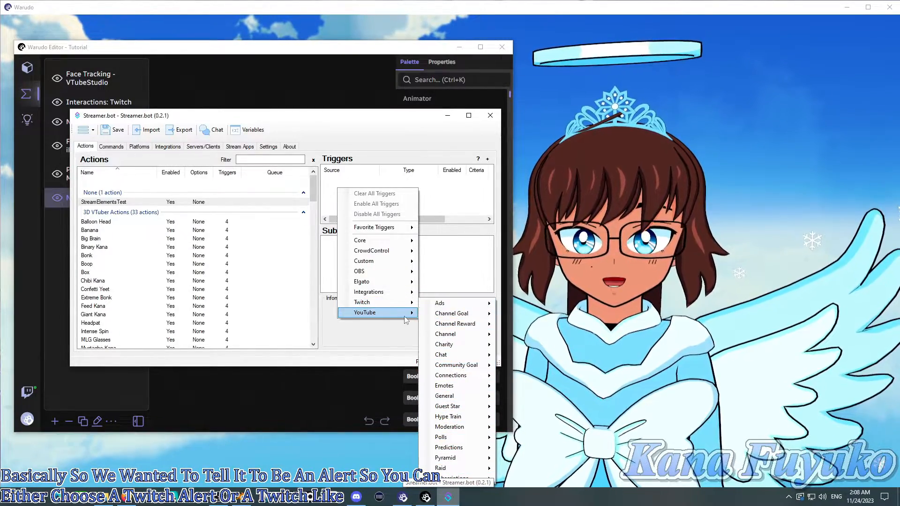
mouse_move(404, 293)
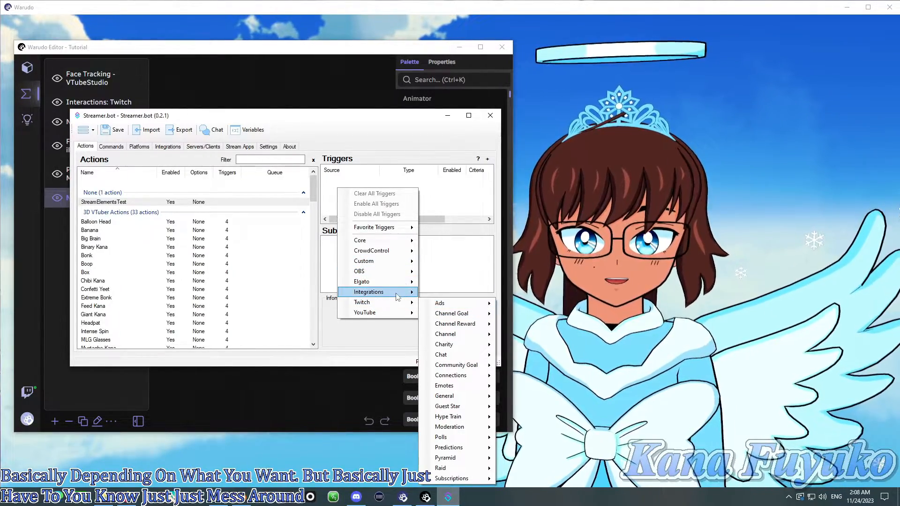
mouse_move(453, 327)
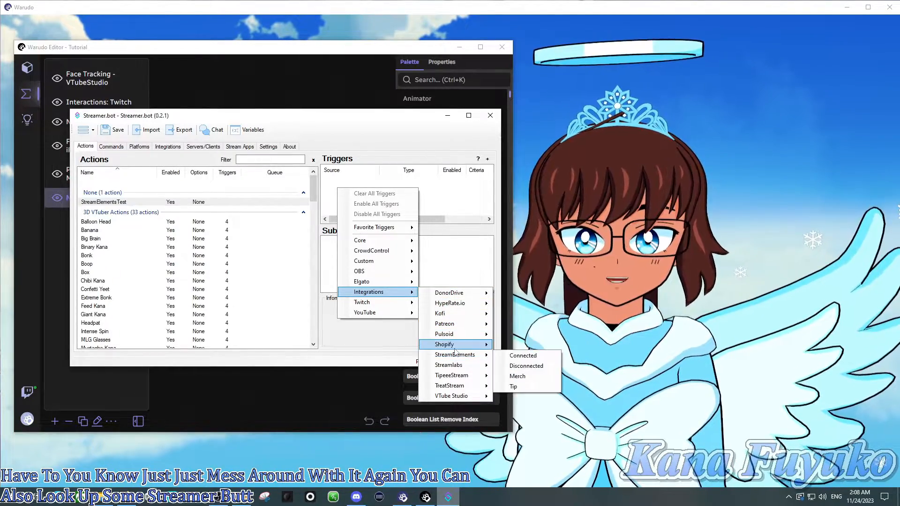
mouse_move(454, 356)
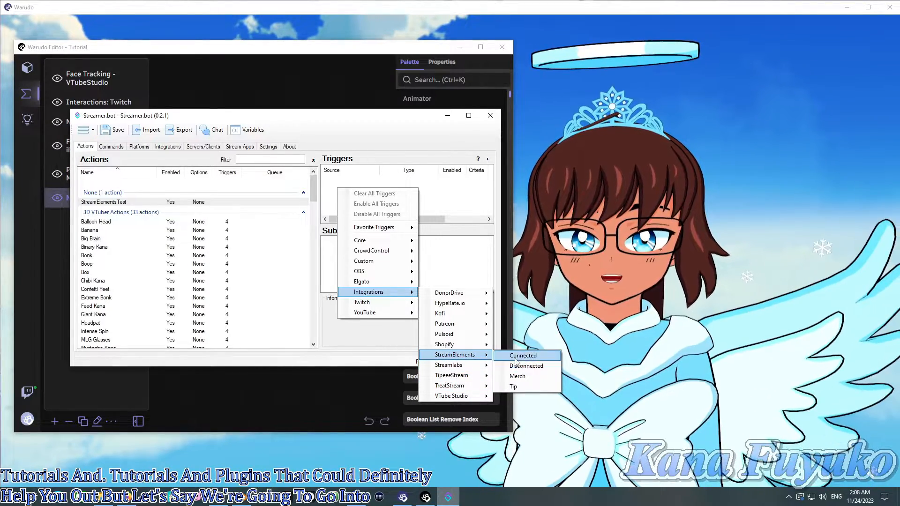
left_click(526, 388)
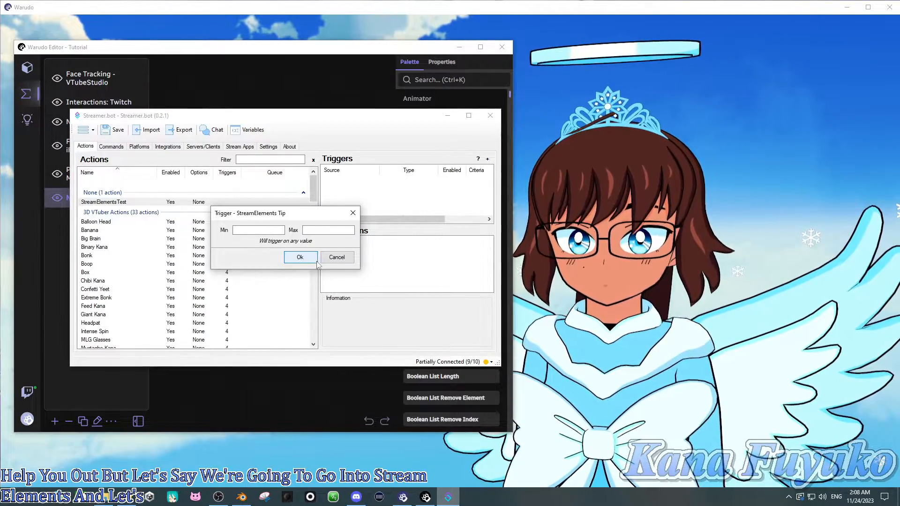
left_click(300, 256)
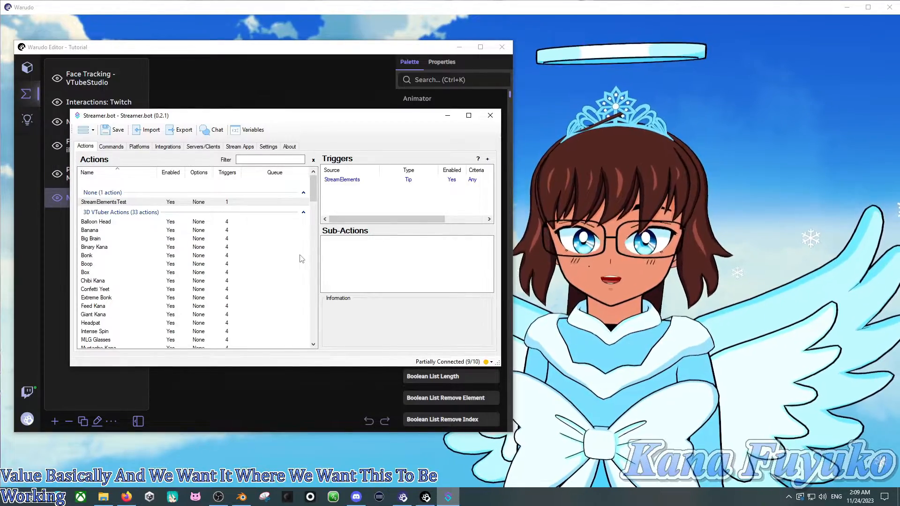
Copy the Execute Code sub-action from the Banana action and paste it into the StreamElementsTest action's sub-actions.
left_click(105, 231)
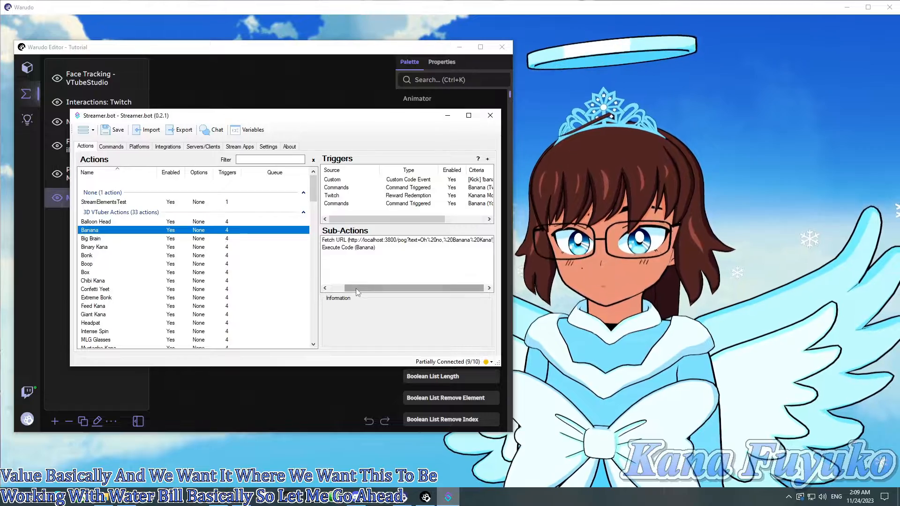
left_click(363, 246)
right_click(363, 246)
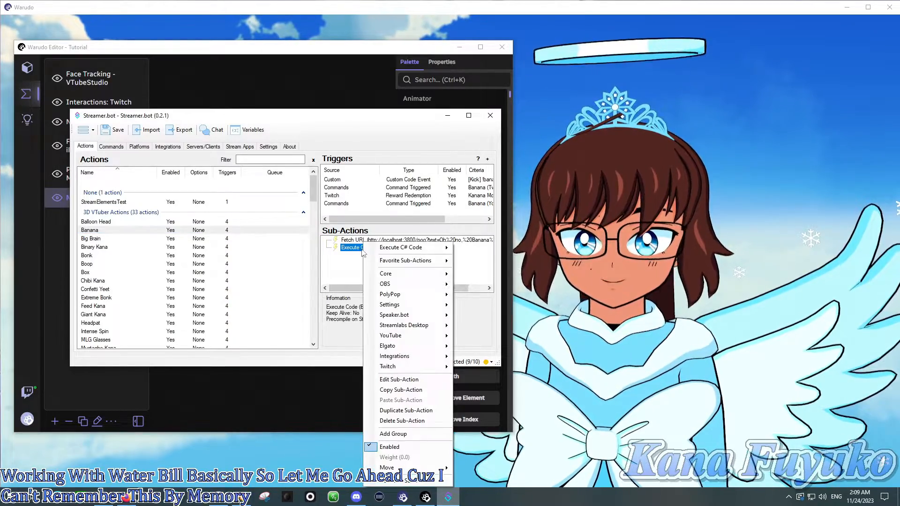
left_click(391, 389)
left_click(170, 203)
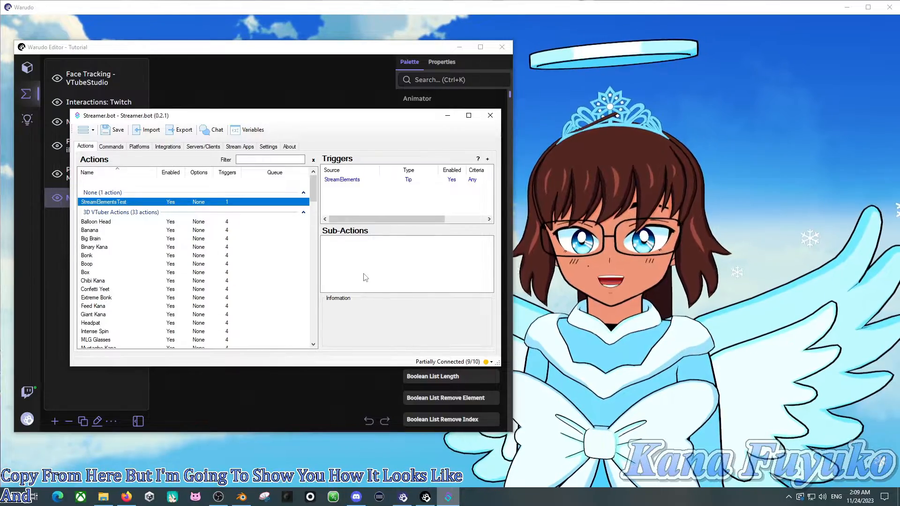
right_click(350, 258)
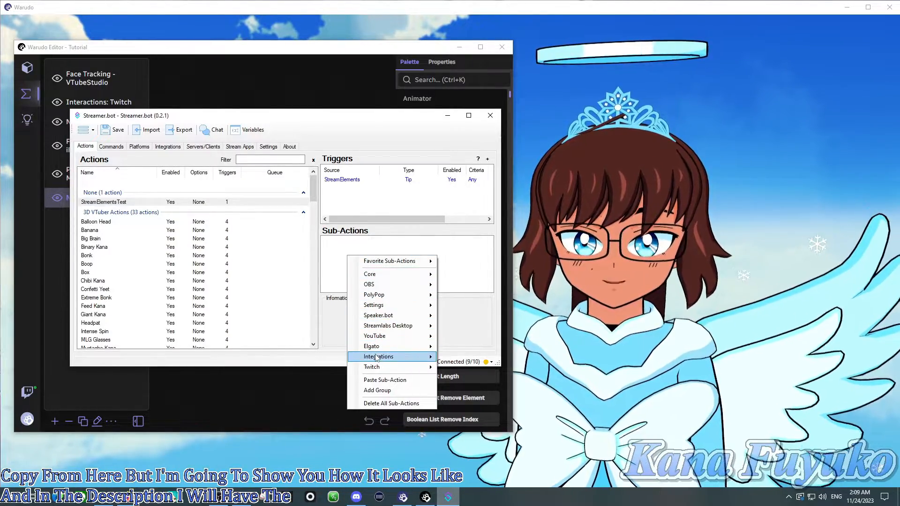
mouse_move(376, 362)
left_click(378, 379)
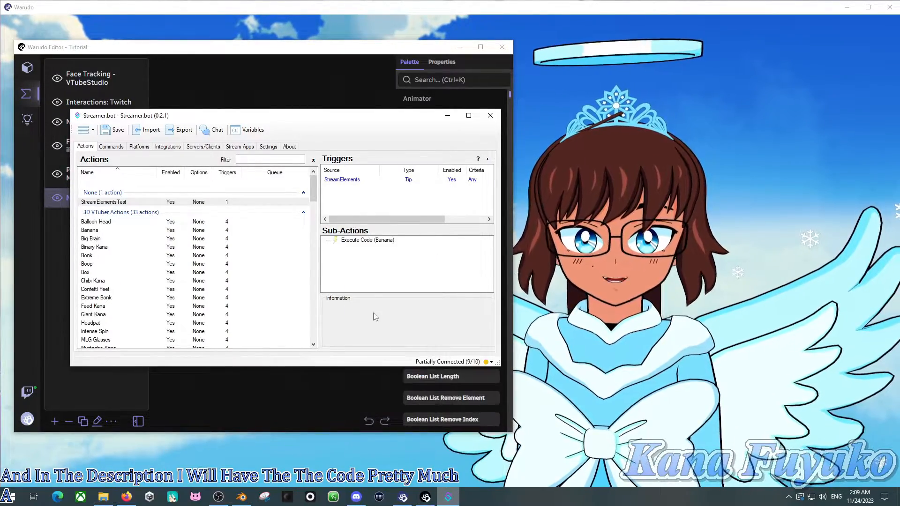
Open the pasted Execute Code sub-action for editing and clear its name in the settings.
double_click(366, 243)
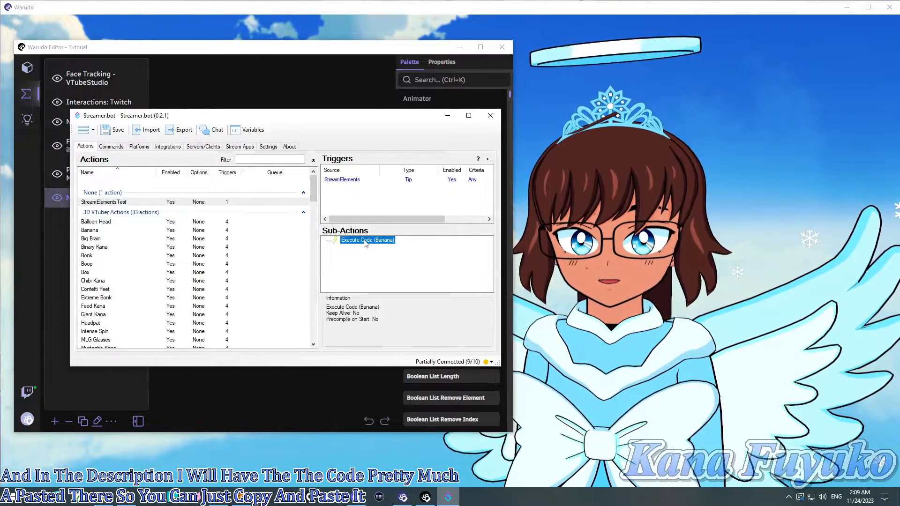
left_click(182, 304)
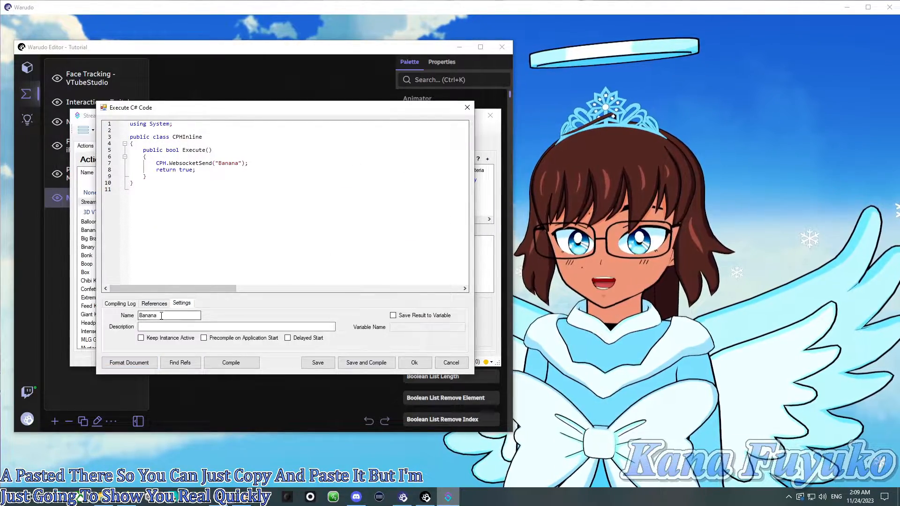
left_click(120, 303)
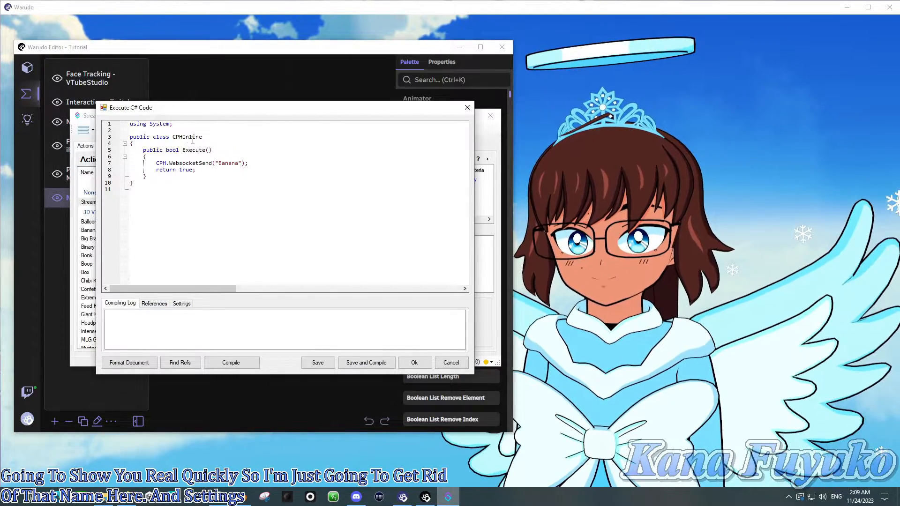
Replace the message text in the CPH.WebsocketSend line of the code with "StreamElements Test".
left_click_drag(156, 164, 212, 162)
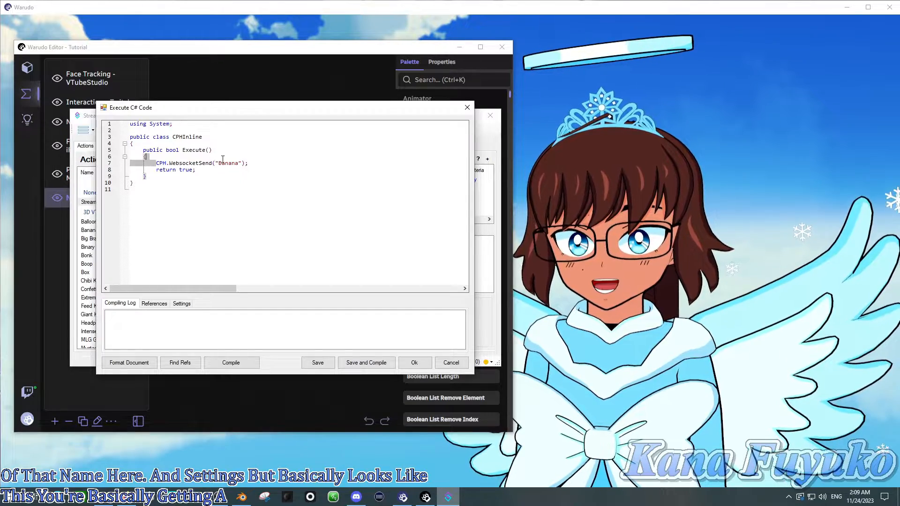
left_click_drag(157, 163, 239, 165)
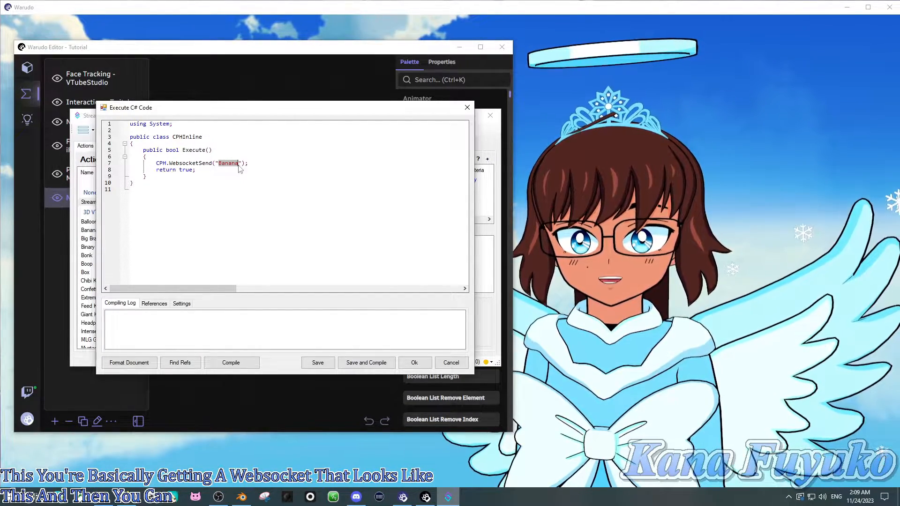
type("StreamElements")
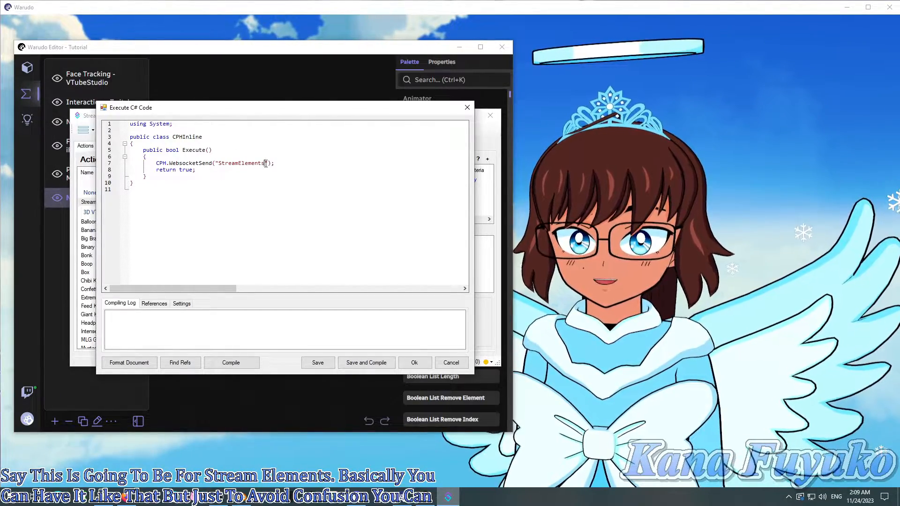
type("Test")
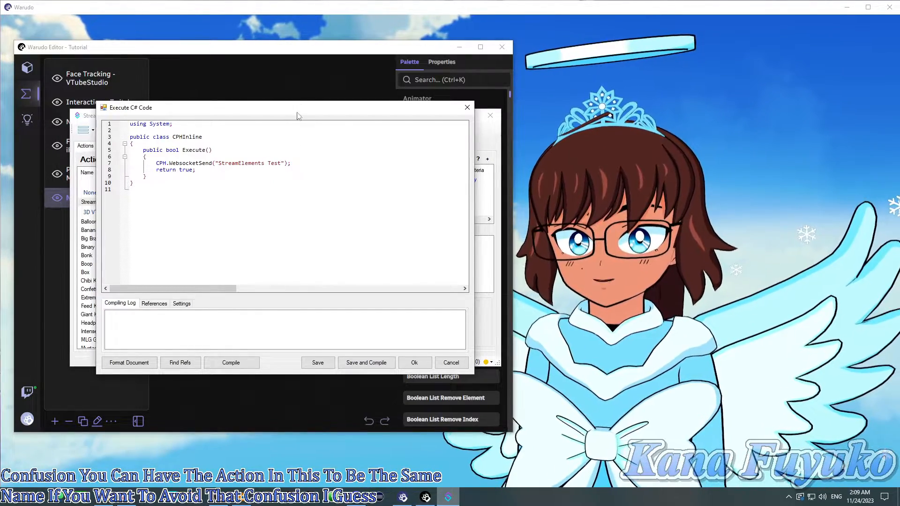
Remove the space in the WebsocketSend message so it reads "StreamElementsTest" like the action's name, and accept the code.
left_click_drag(302, 111, 380, 114)
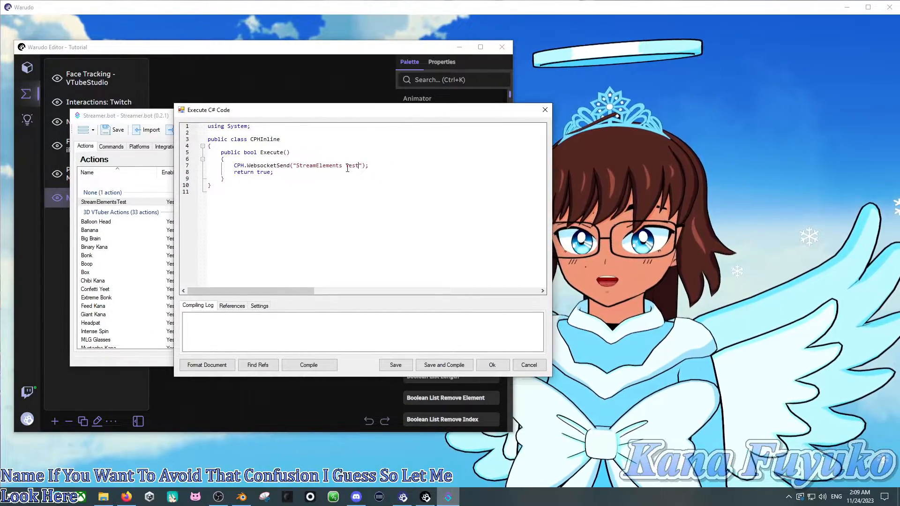
left_click_drag(353, 112, 267, 118)
left_click_drag(285, 168, 135, 165)
left_click(200, 190)
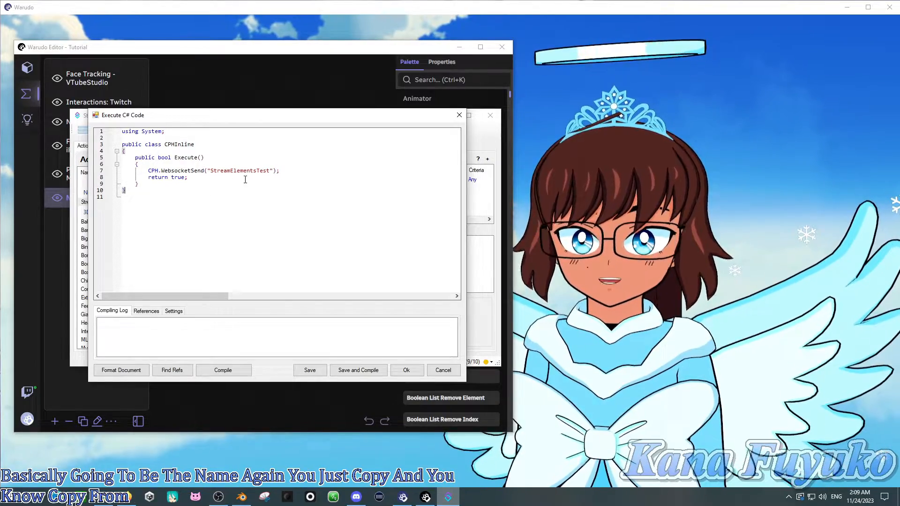
left_click(189, 197)
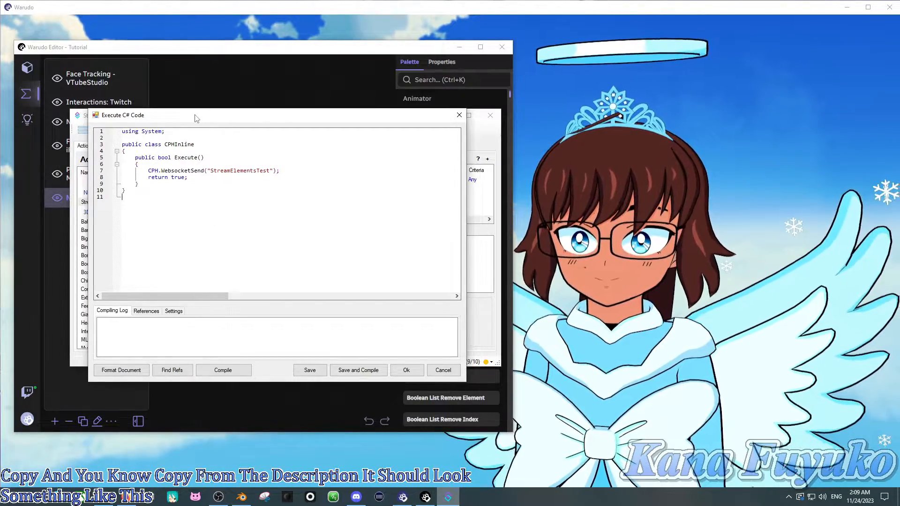
left_click_drag(196, 118, 217, 123)
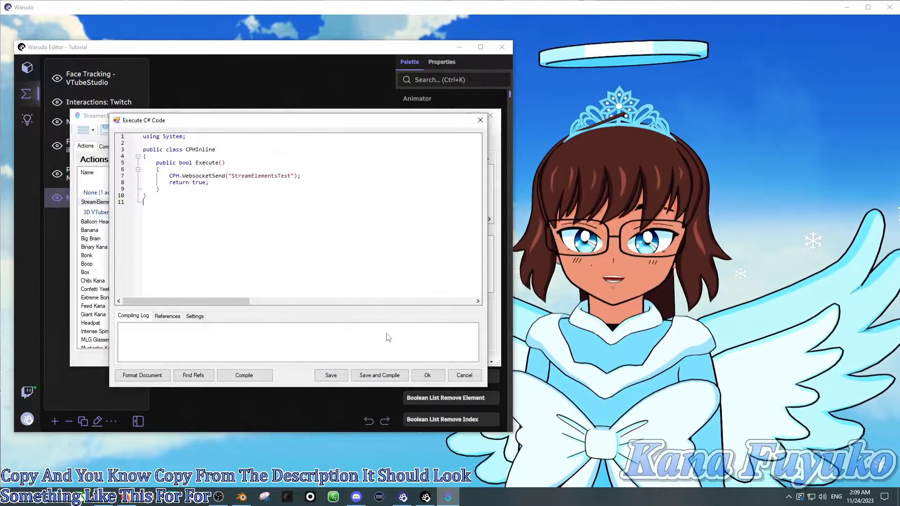
left_click(427, 375)
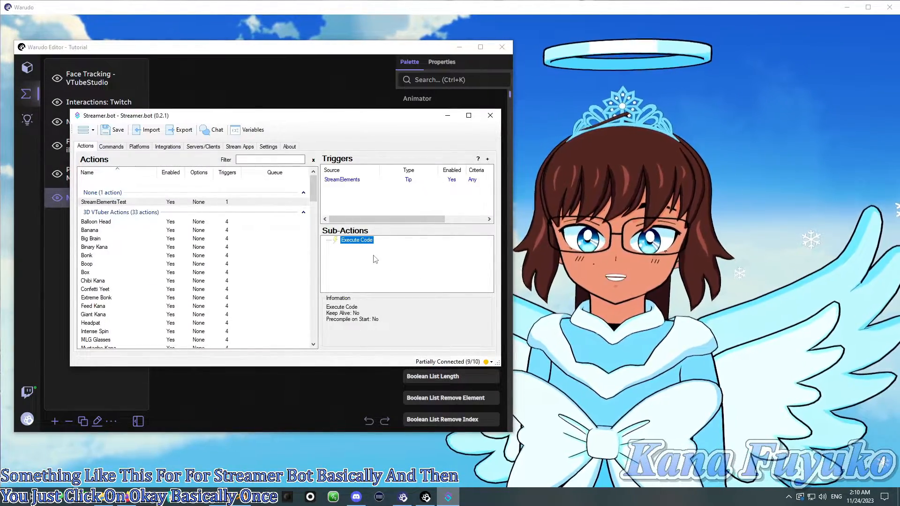
left_click(374, 259)
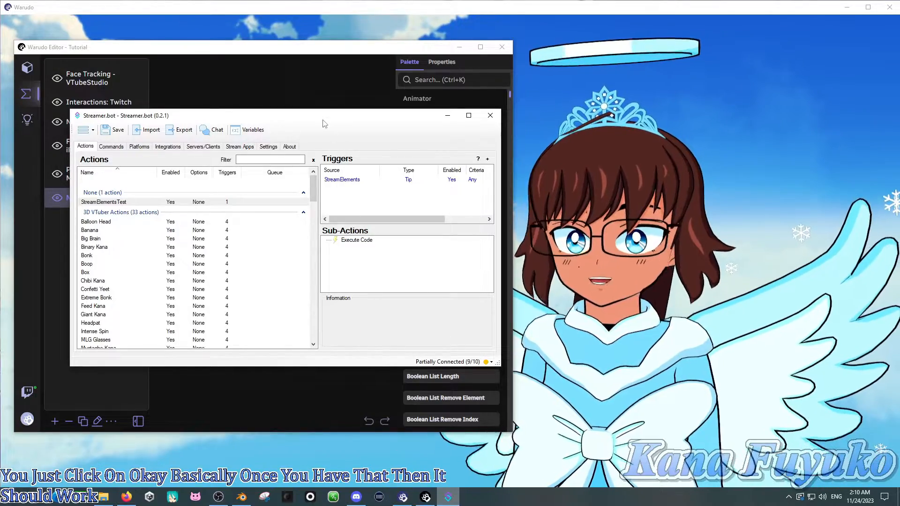
Switch to the Warudo Editor with the empty New Blueprint and search the node palette for "websock".
left_click_drag(323, 123, 359, 185)
left_click(304, 117)
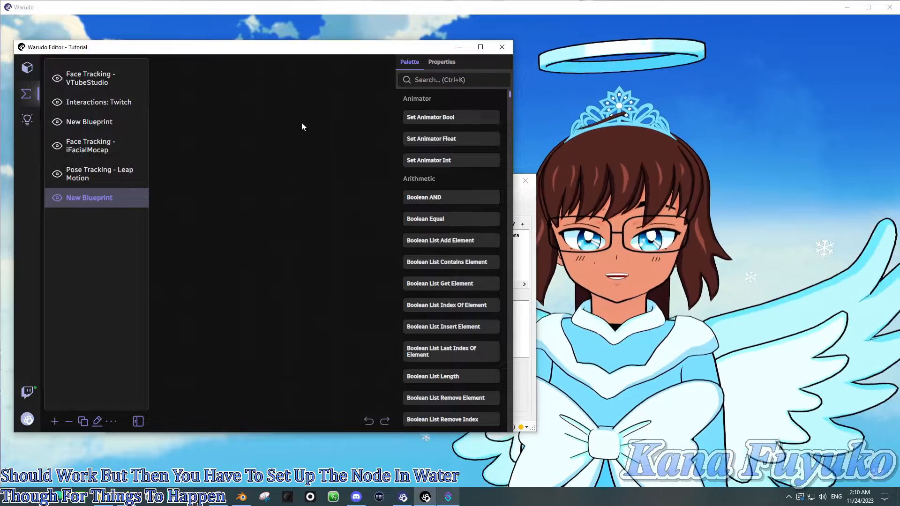
left_click(526, 201)
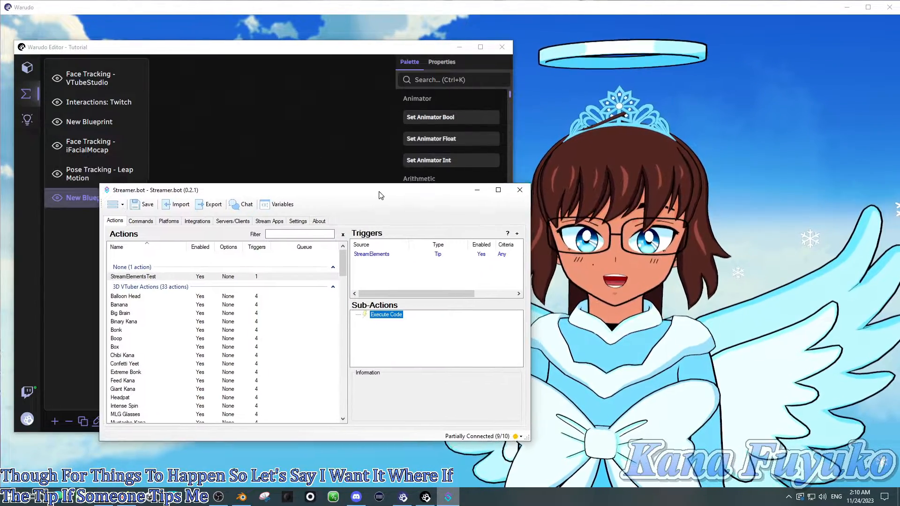
left_click_drag(390, 182, 376, 213)
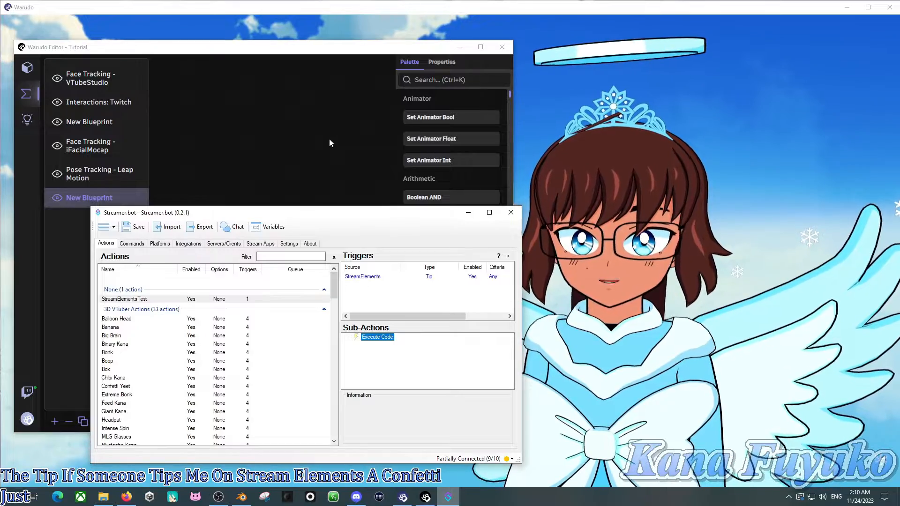
left_click(330, 138)
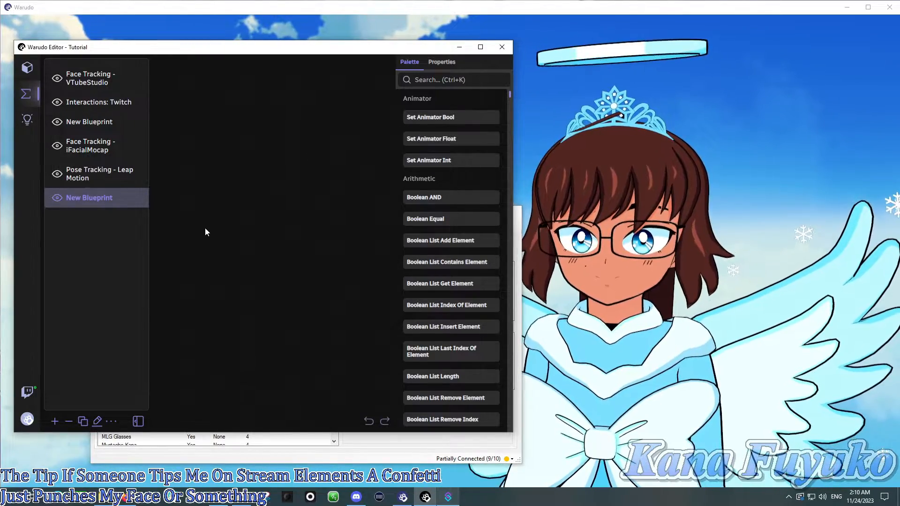
left_click(427, 79)
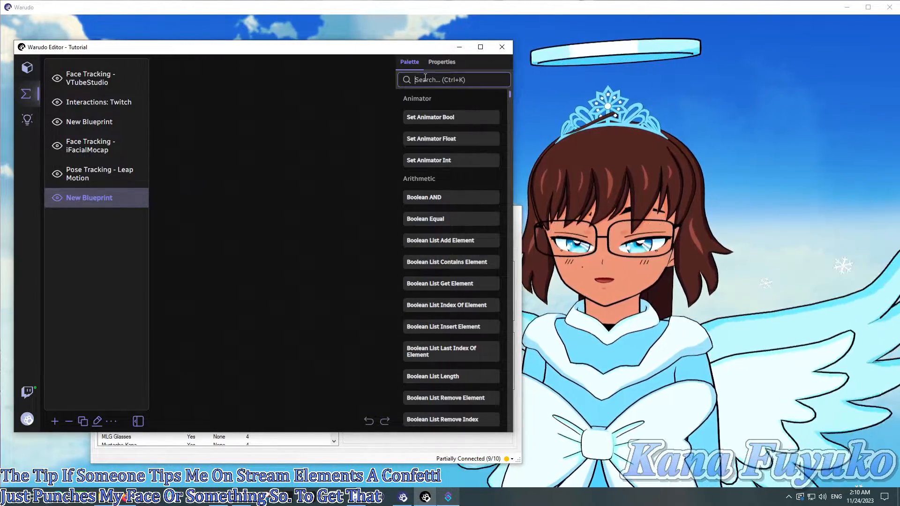
type("websock")
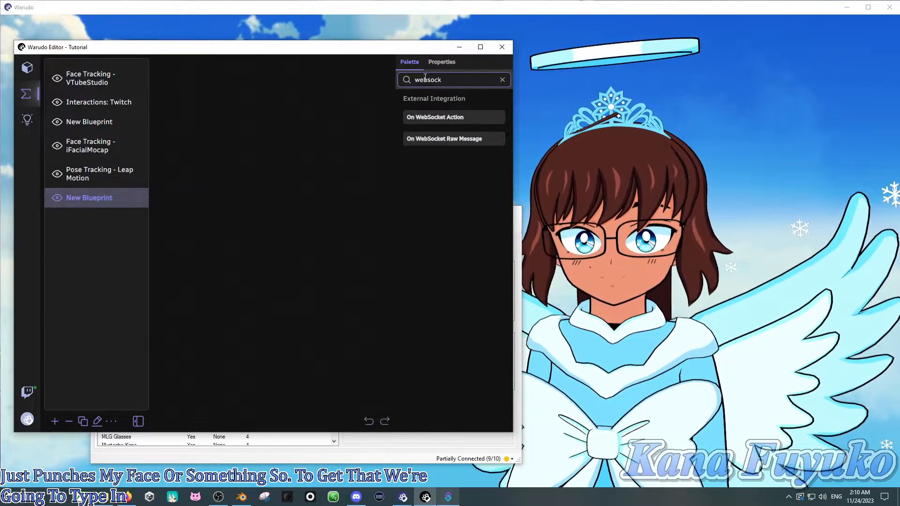
left_click_drag(441, 117, 181, 189)
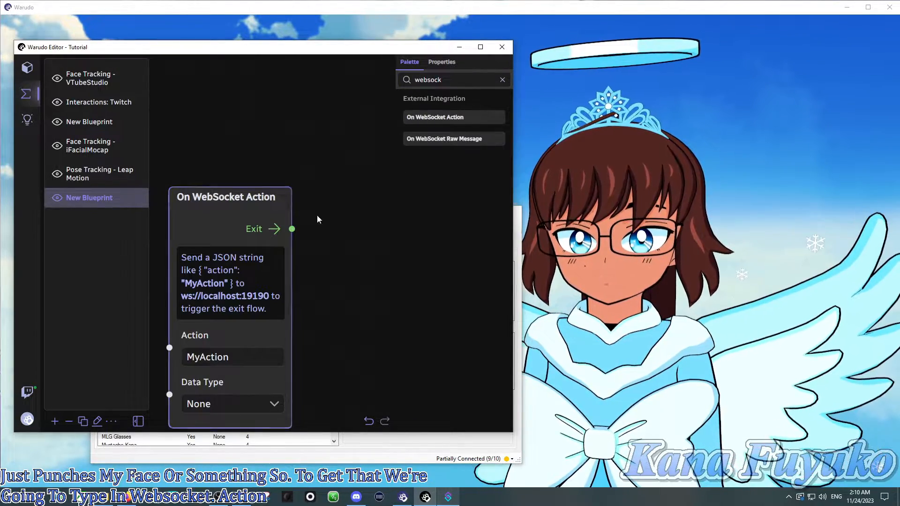
scroll(338, 253, "down", 1)
left_click_drag(273, 207, 266, 193)
key("Delete")
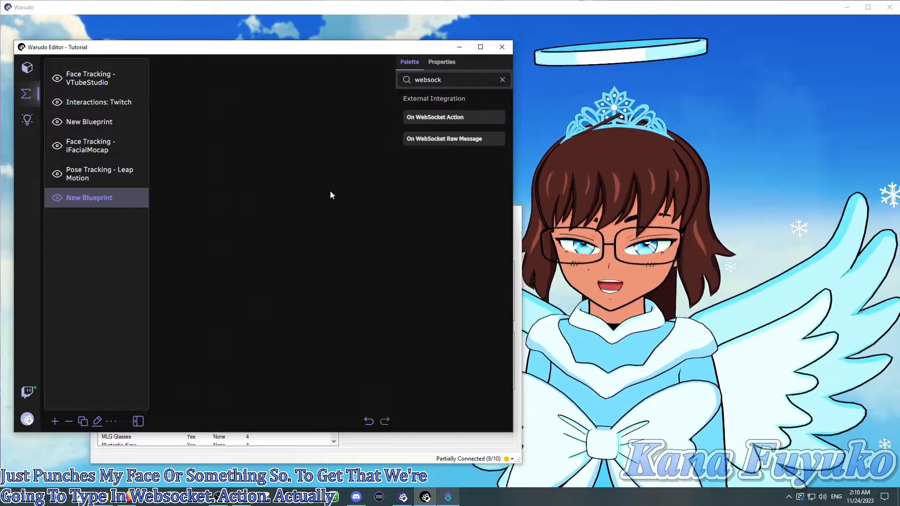
Add an On WebSocket Raw Message node to the blueprint and place it near the canvas's left side.
left_click_drag(430, 139, 216, 182)
left_click(293, 204)
scroll(293, 219, "down", 1)
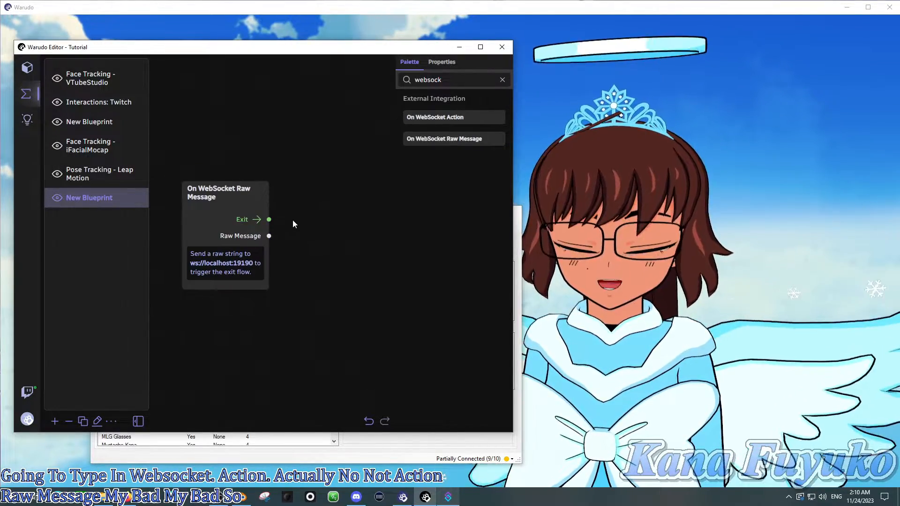
left_click_drag(292, 220, 250, 193)
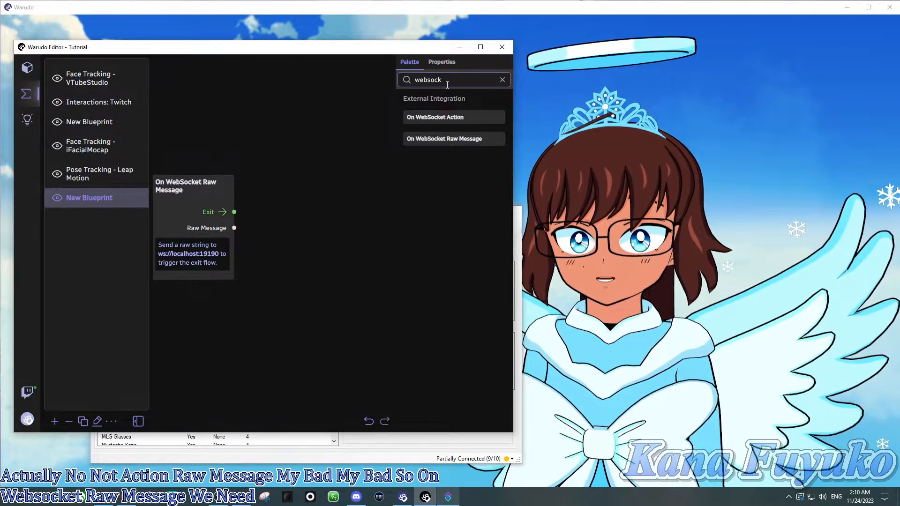
Add a Switch On String node and wire the raw message node's Exit to its Enter and Raw Message to its Input String.
type("on stri")
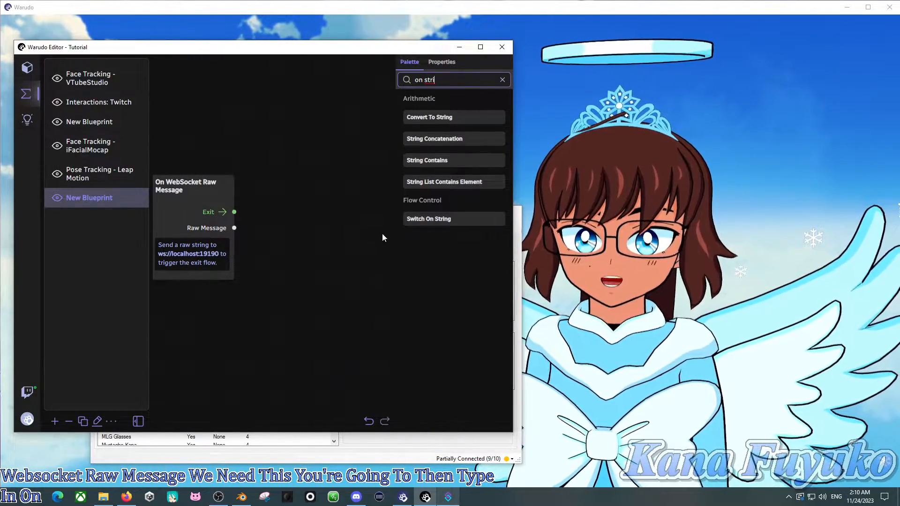
left_click_drag(426, 219, 286, 174)
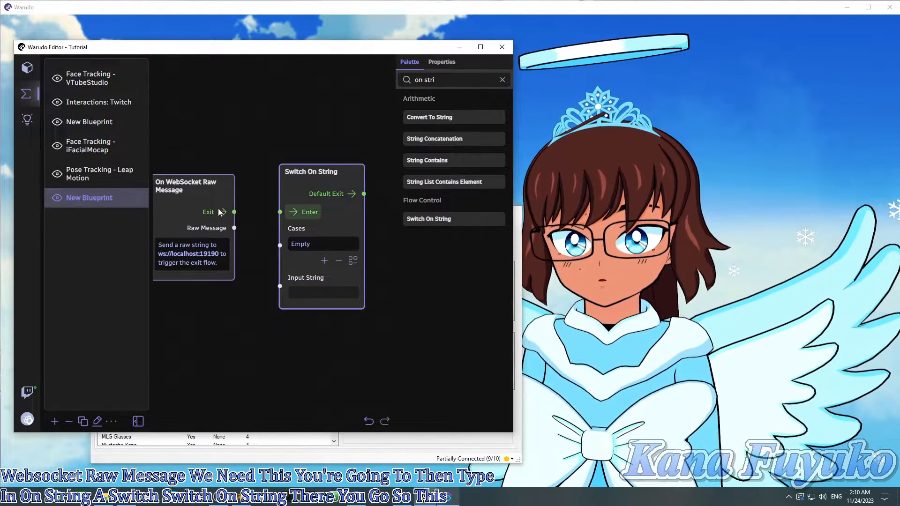
left_click_drag(235, 211, 280, 212)
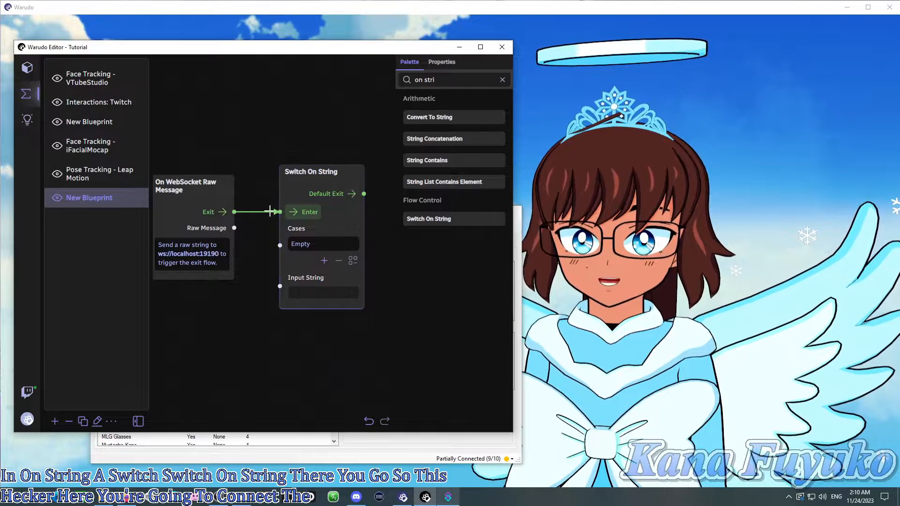
left_click_drag(234, 229, 280, 286)
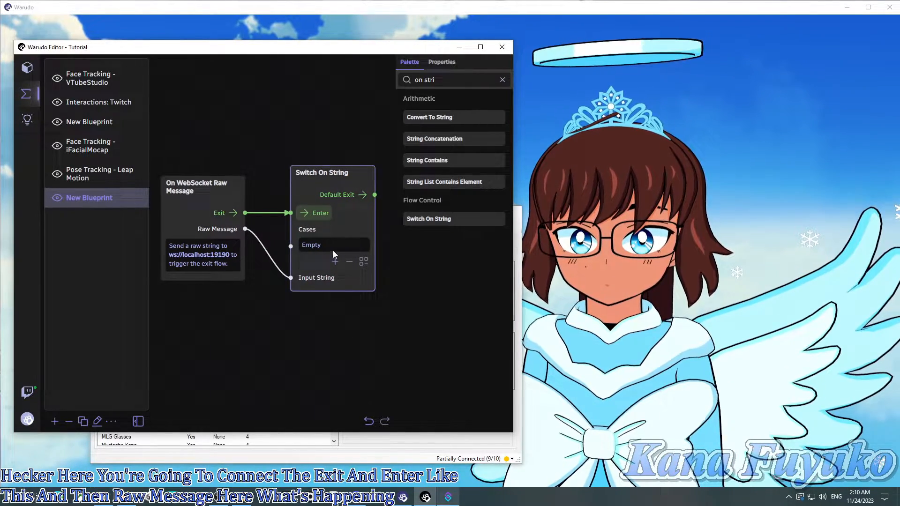
Add a StreamElementsTest case to the Switch On String node and reconnect the raw message node's Exit and Raw Message outputs to it.
left_click(335, 281)
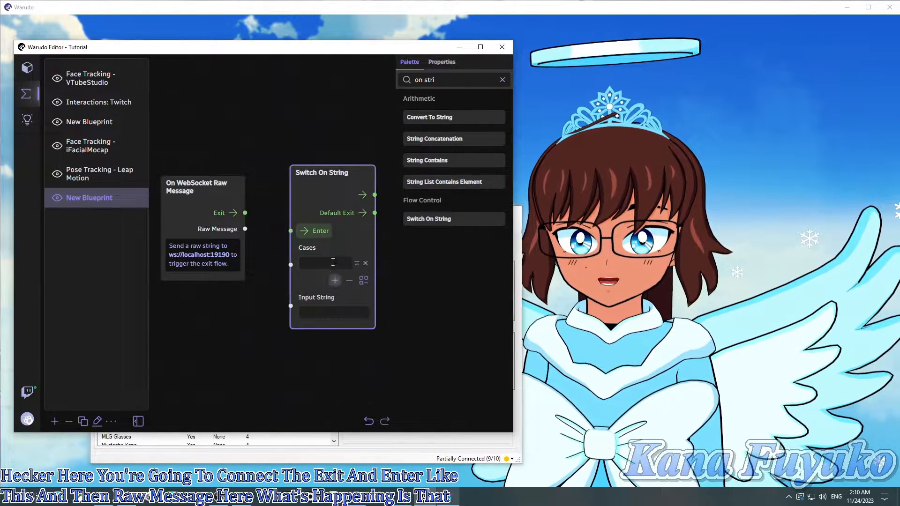
left_click_drag(245, 213, 286, 234)
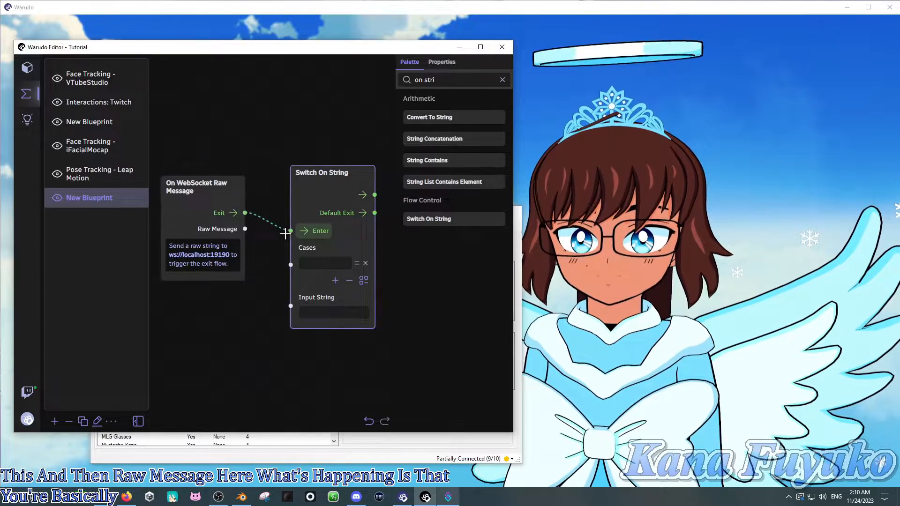
left_click(302, 260)
type("Stream")
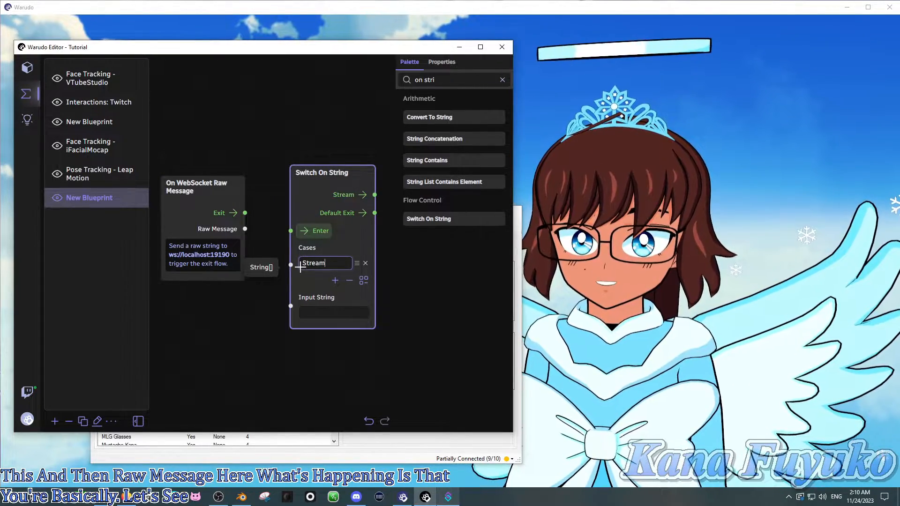
type("ElementsTe")
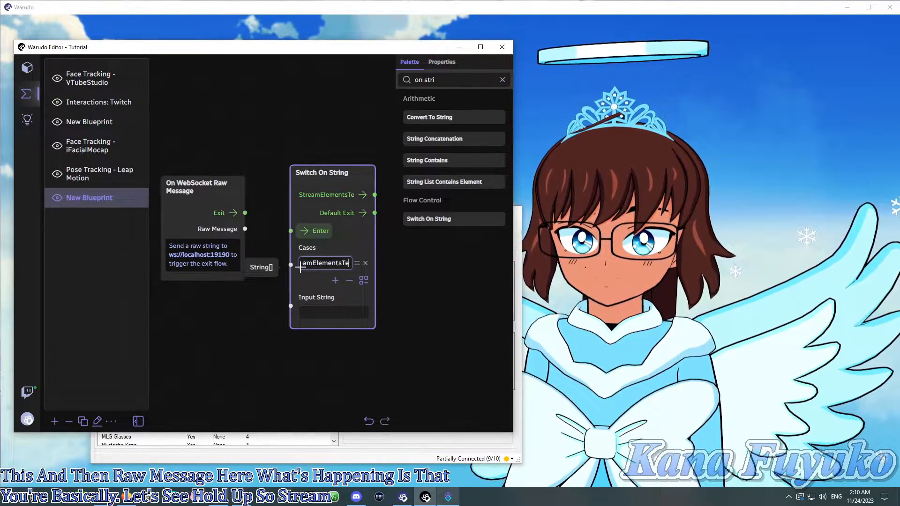
type("st")
left_click_drag(245, 213, 291, 309)
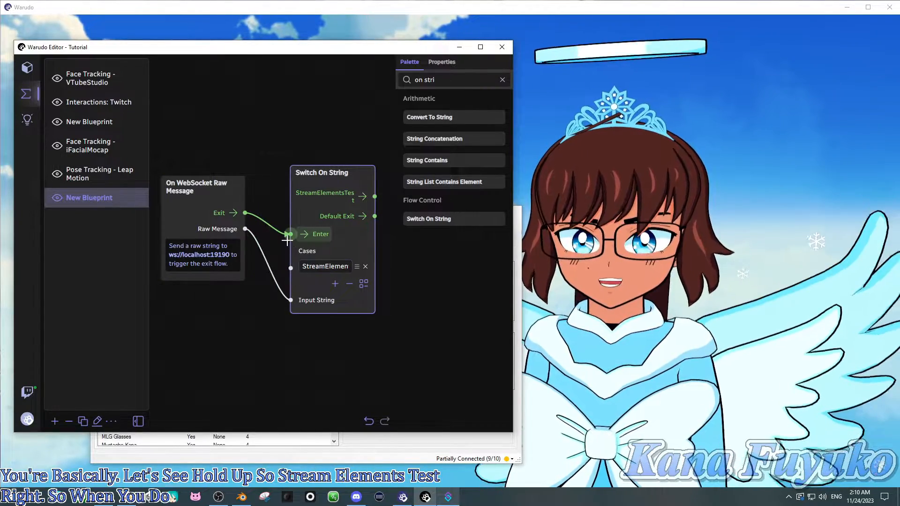
Retype the first letter of the StreamElementsTest case and restore both links from the raw message node to the switch node.
left_click(307, 267)
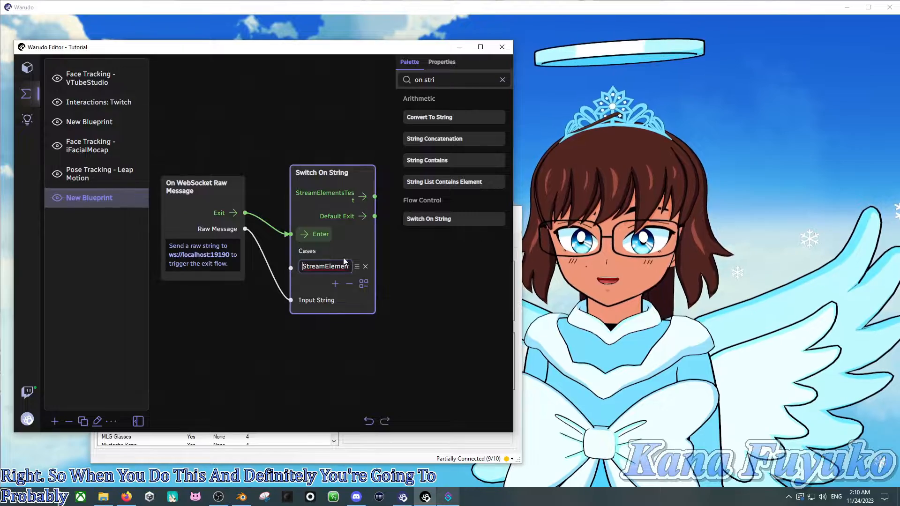
key("BackSpace")
type("S")
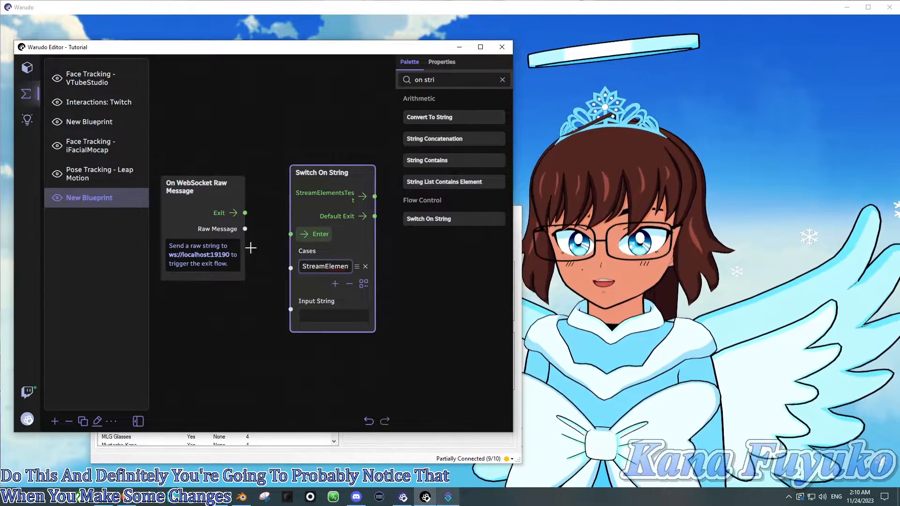
left_click_drag(245, 213, 291, 301)
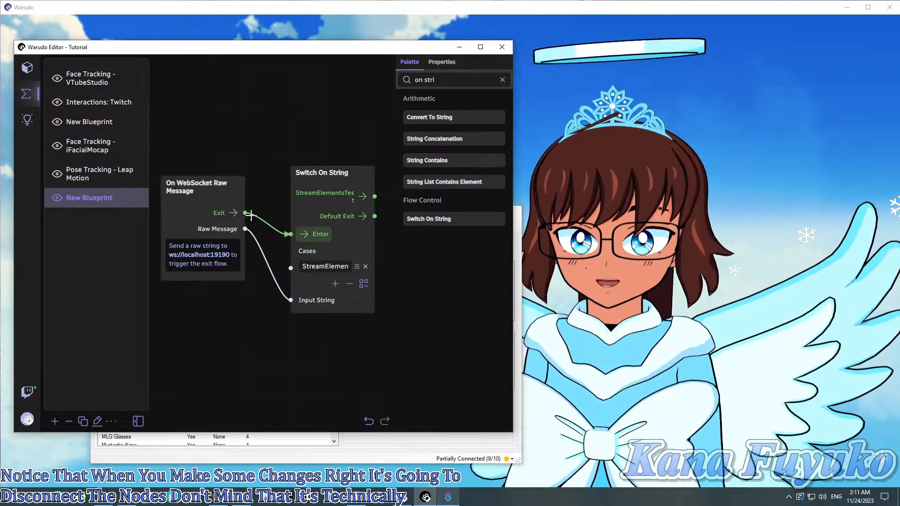
Review the StreamElements Tip trigger in Streamer.bot, then return to Warudo to examine the raw message node and the switch case.
scroll(262, 350, "down", 1)
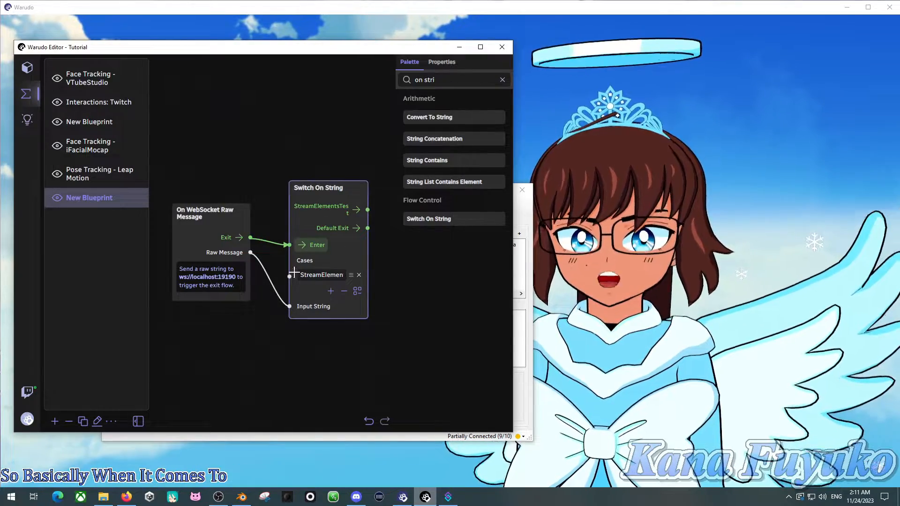
mouse_move(239, 208)
left_mouse_down()
mouse_move(247, 225)
mouse_move(244, 203)
mouse_move(241, 213)
left_mouse_up()
left_click(521, 218)
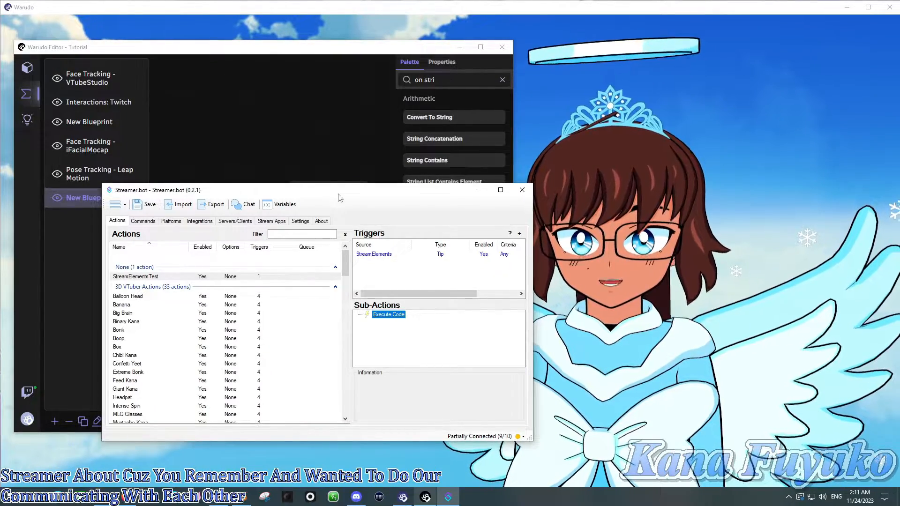
left_click(382, 255)
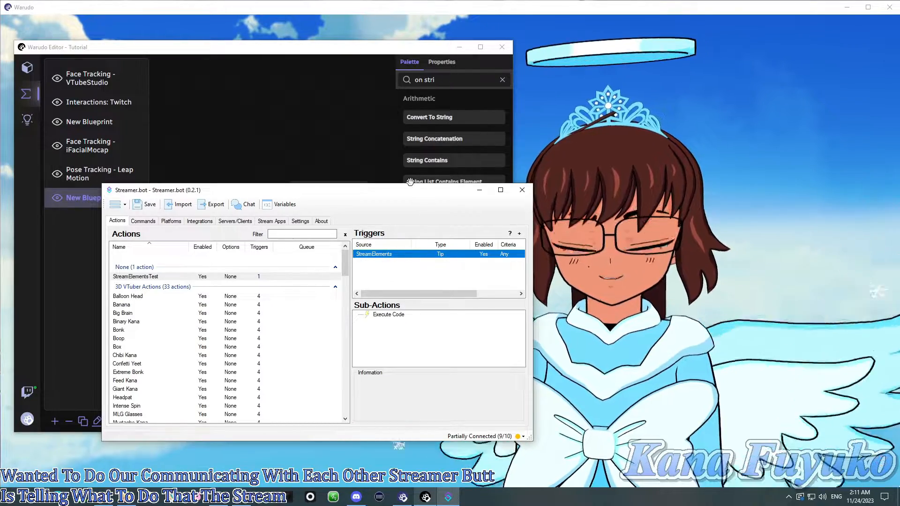
left_click(343, 137)
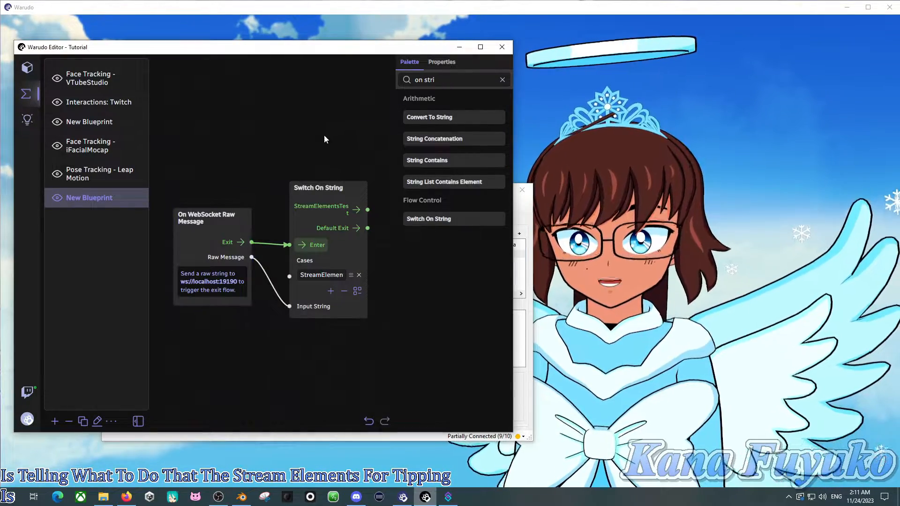
mouse_move(226, 220)
left_mouse_down()
mouse_move(228, 204)
mouse_move(226, 227)
left_mouse_up()
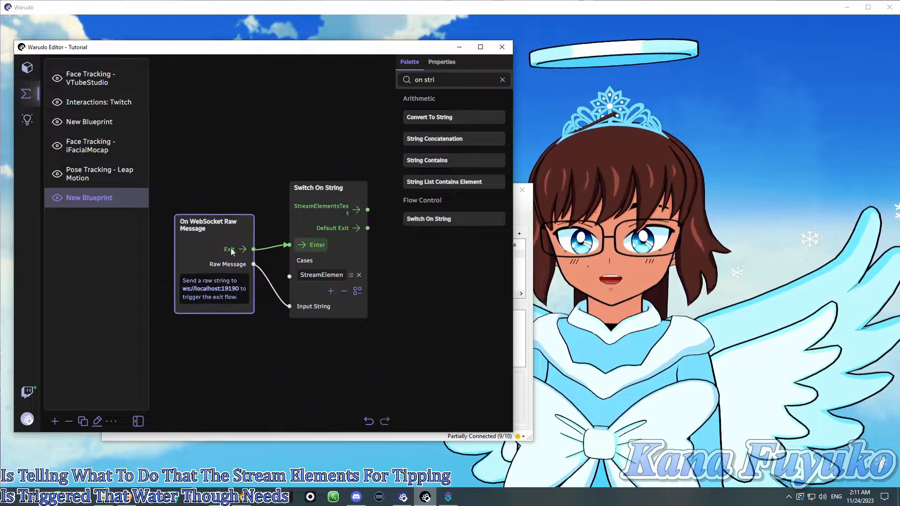
left_click_drag(331, 363, 263, 355)
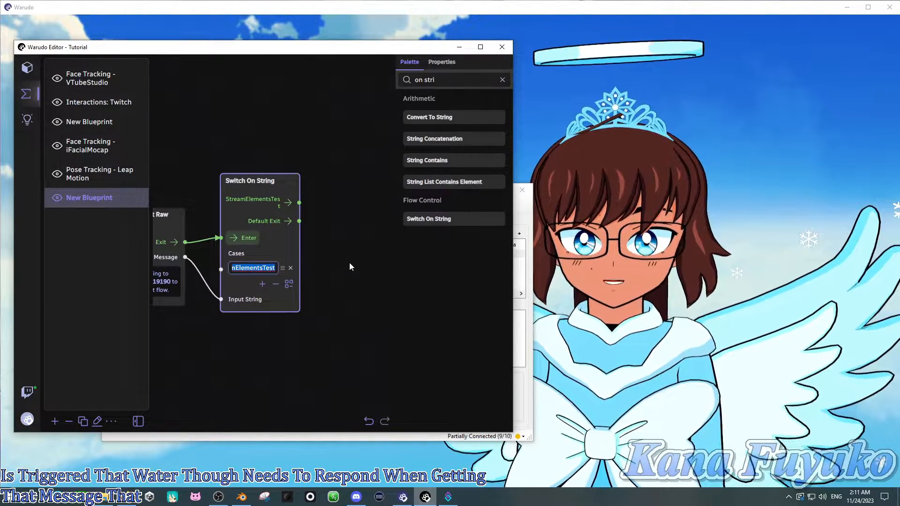
Switch to Streamer.bot, open the Execute Code sub-action to check its CPH.WebsocketSend message, and close the code without changes.
left_click(519, 323)
double_click(386, 316)
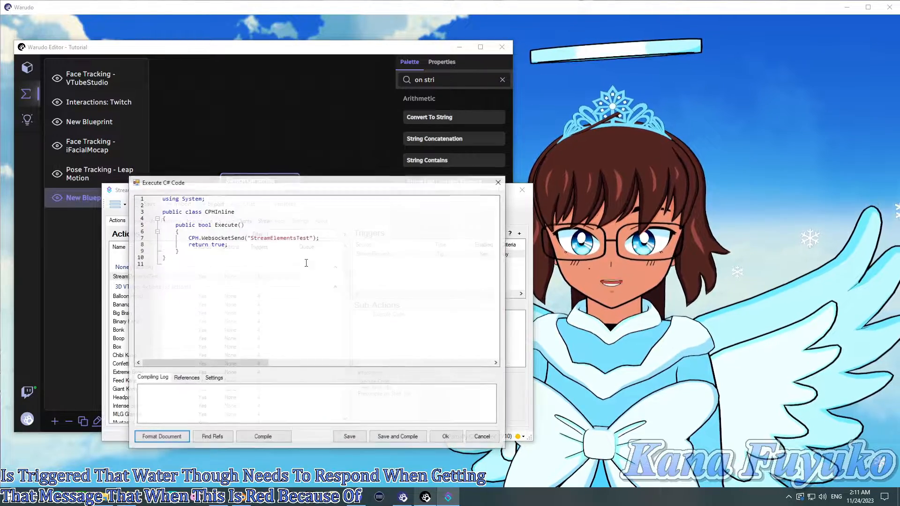
left_click_drag(315, 240, 309, 245)
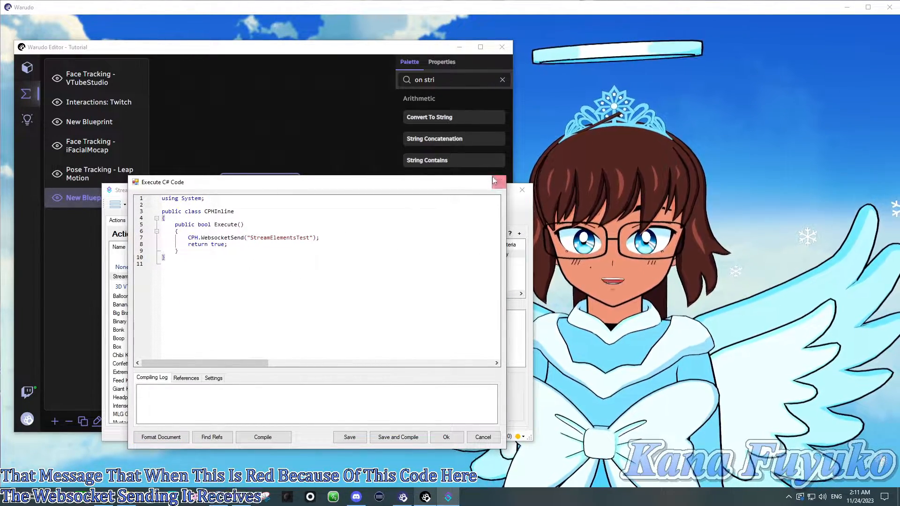
left_click(494, 180)
Back in the Warudo Editor, add a Spawn Particle node beside the switch node and connect the StreamElementsTest output to its Enter.
left_click(345, 155)
scroll(361, 232, "down", 1)
left_click_drag(360, 232, 306, 246)
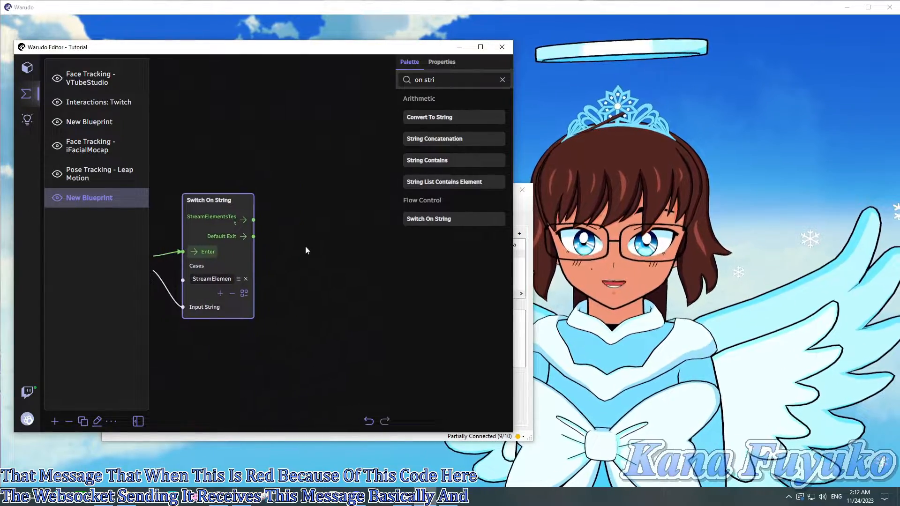
left_click(304, 245)
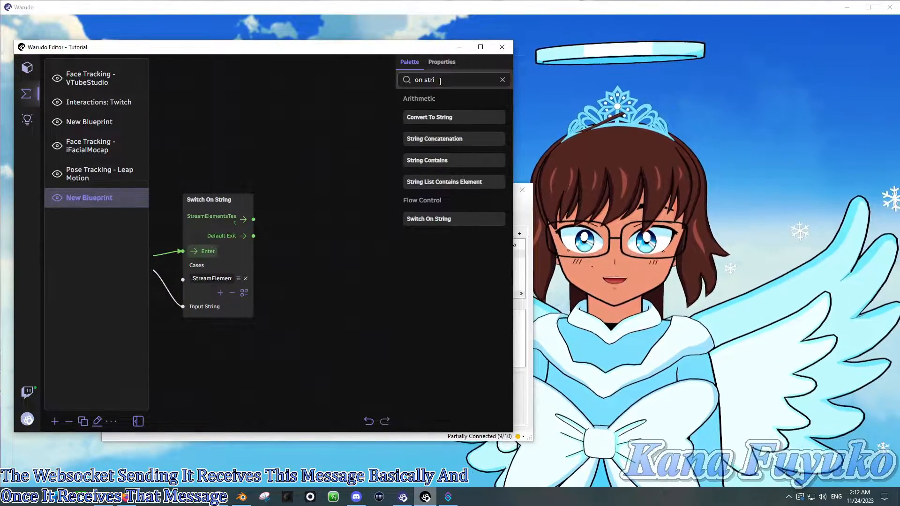
type("s")
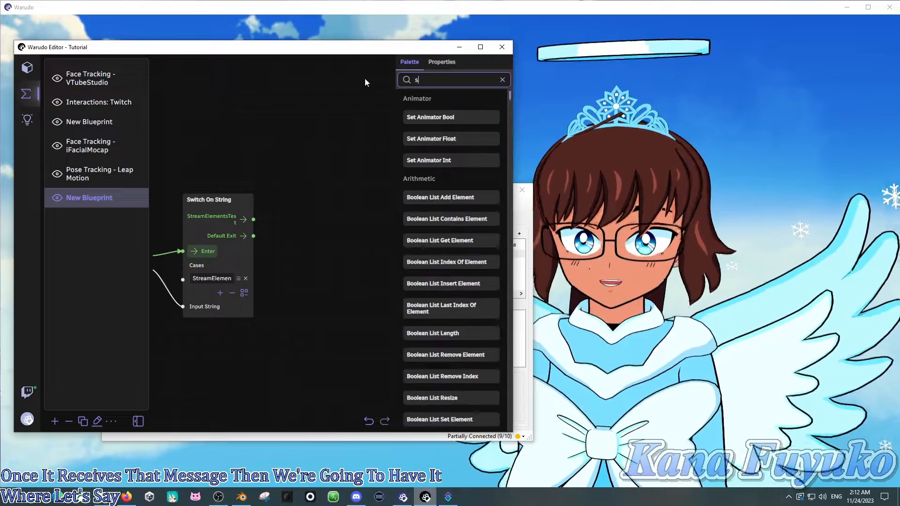
type("pawn")
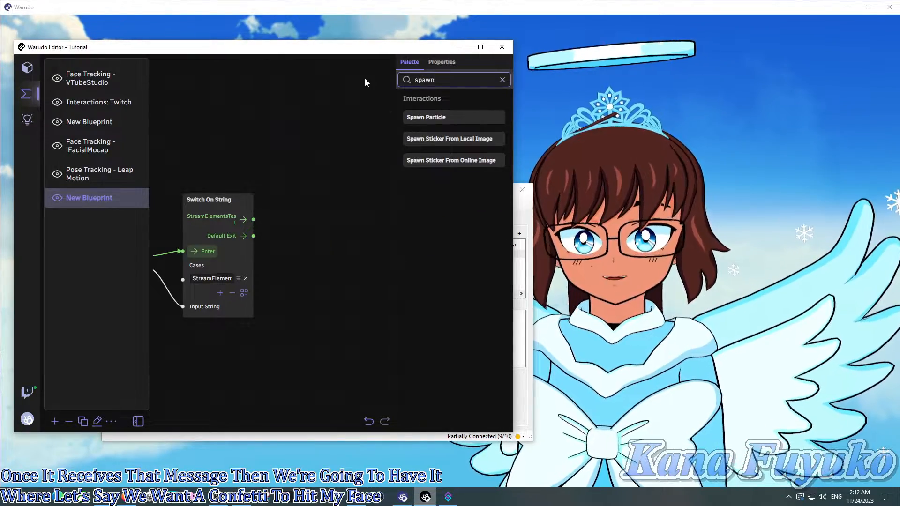
left_click_drag(414, 115, 299, 197)
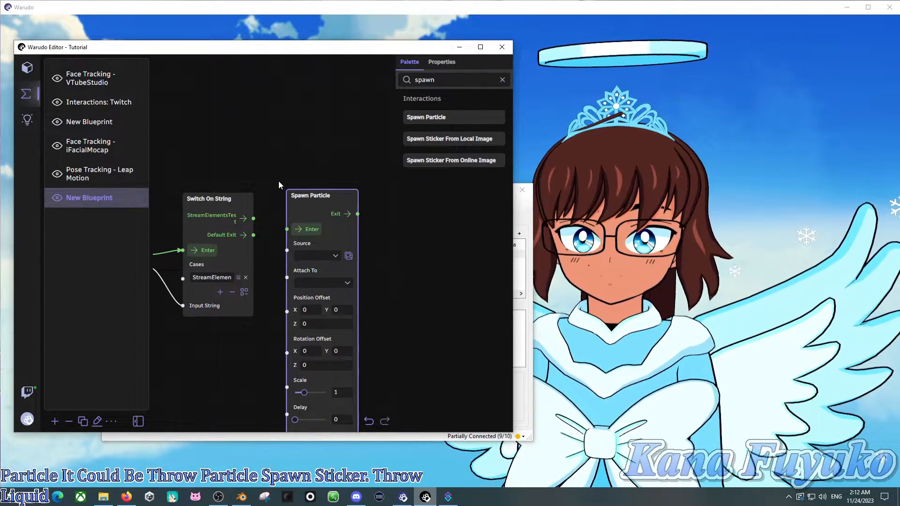
scroll(279, 195, "up", 1)
left_click_drag(277, 211, 258, 216)
left_click_drag(238, 252, 273, 254)
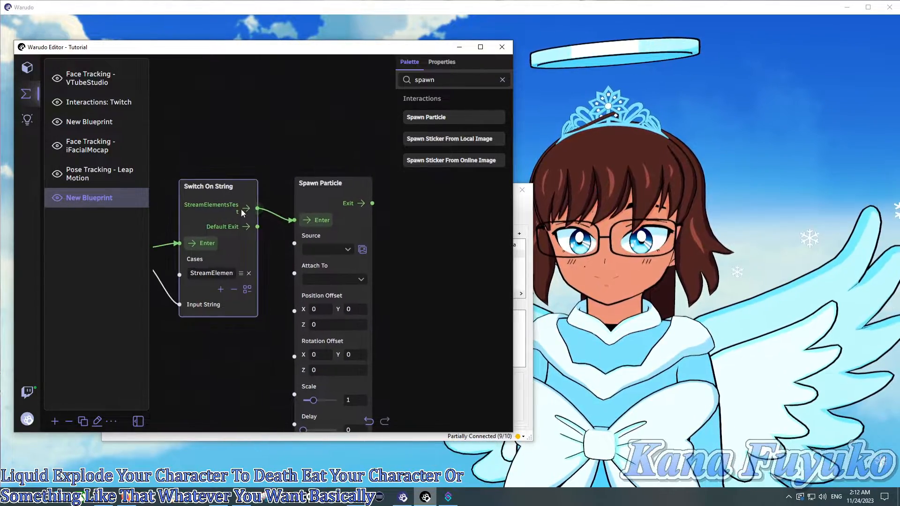
Set the Spawn Particle node's source to Toon Confetti Rainbow Cone Explosion + Streamer and close the source gallery.
left_click(328, 250)
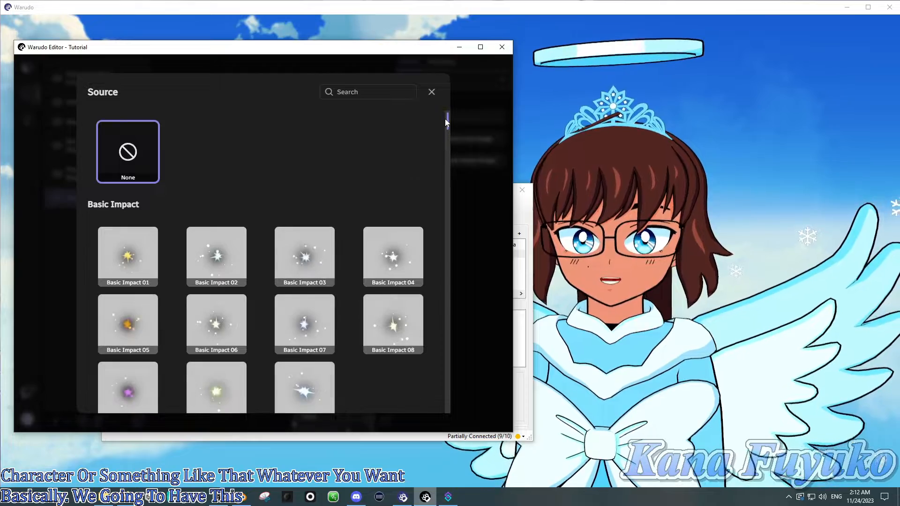
left_click_drag(445, 119, 431, 225)
scroll(429, 290, "down", 10)
scroll(429, 282, "up", 5)
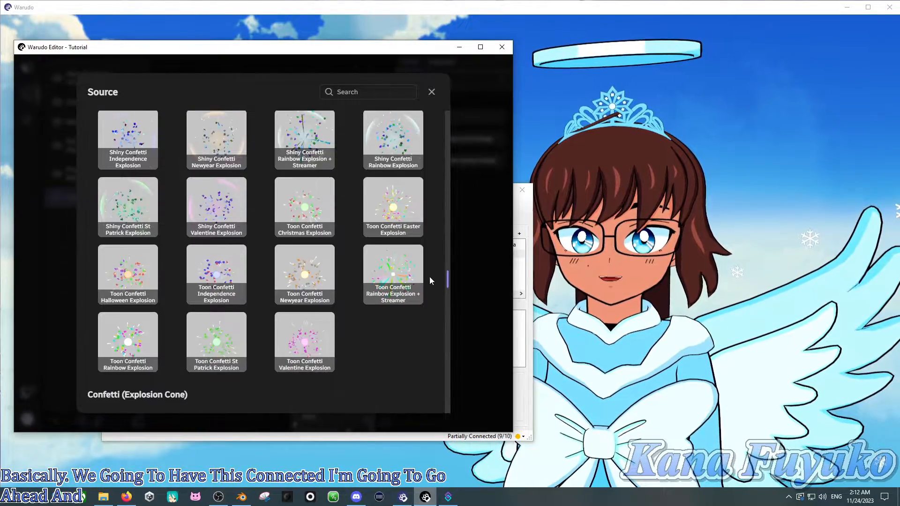
scroll(429, 274, "down", 10)
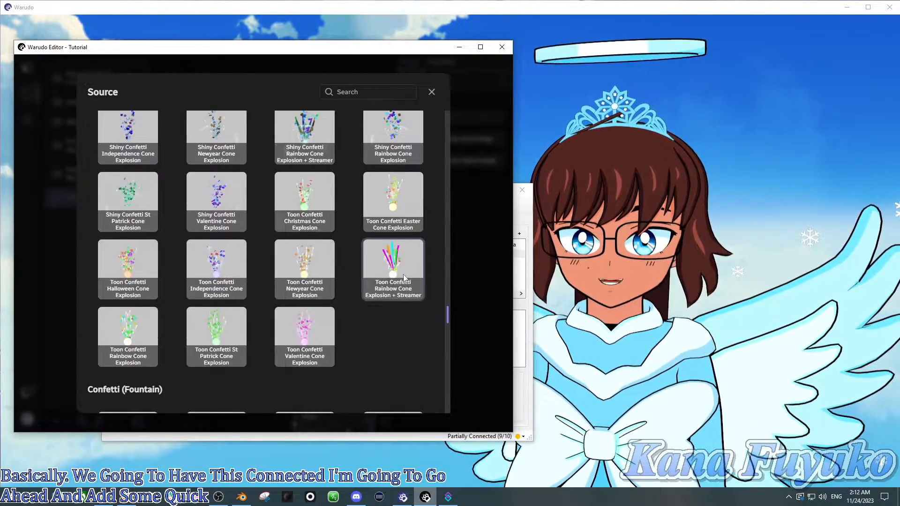
left_click(432, 92)
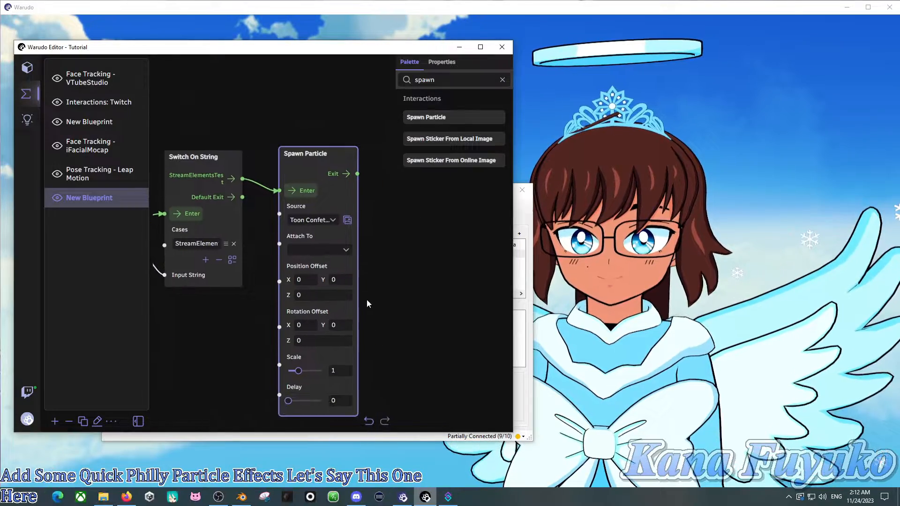
Attach the spawned particle to Character and set its scale to 2.24.
left_click(324, 248)
left_click(155, 305)
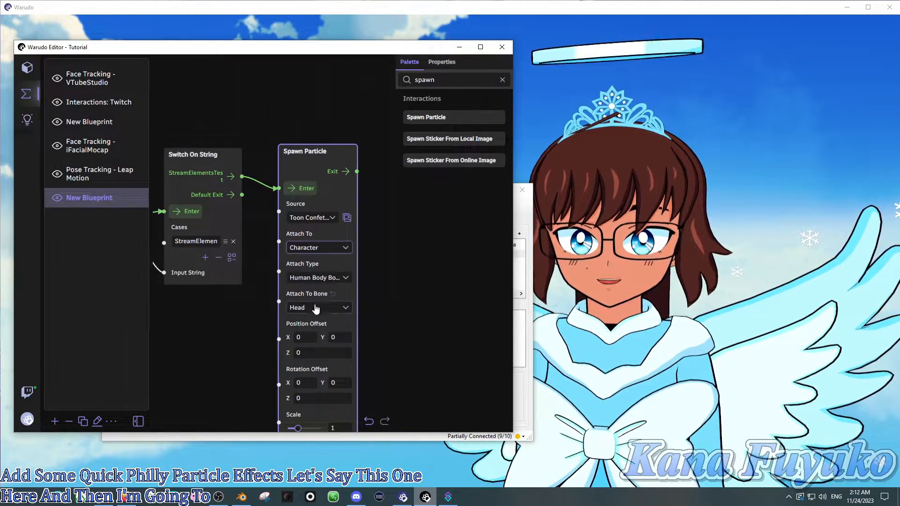
scroll(380, 335, "down", 1)
left_click_drag(381, 335, 359, 265)
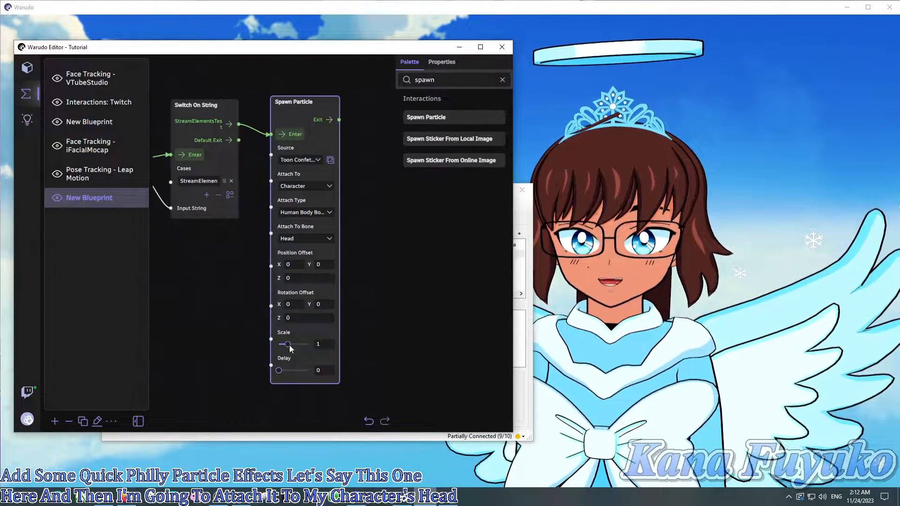
left_click_drag(289, 344, 313, 335)
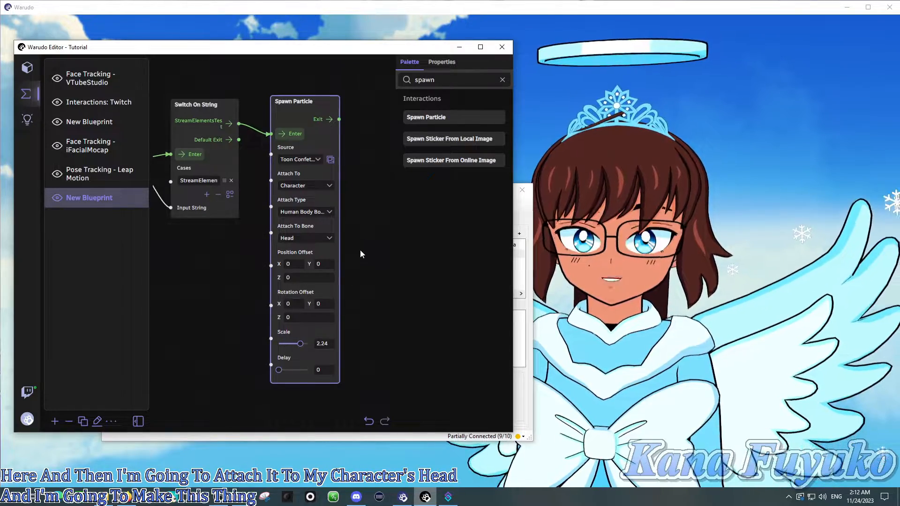
scroll(219, 263, "down", 3)
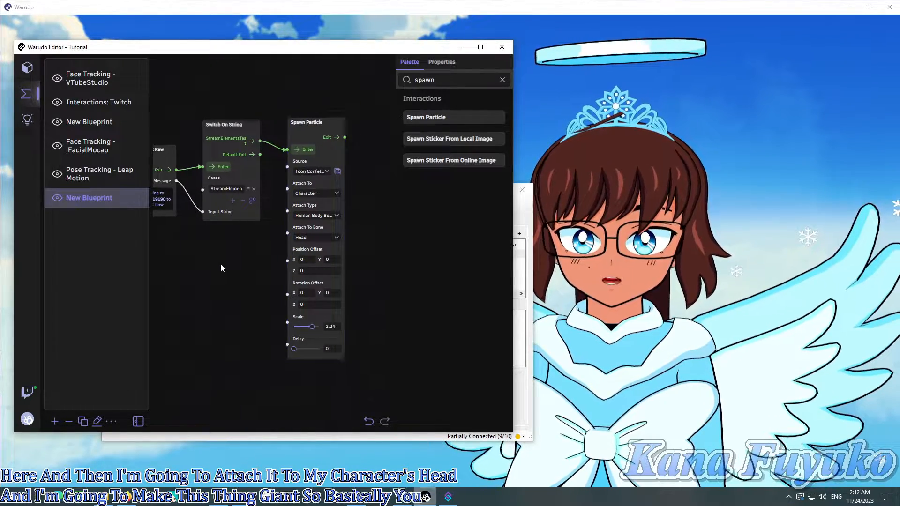
left_click_drag(220, 263, 265, 289)
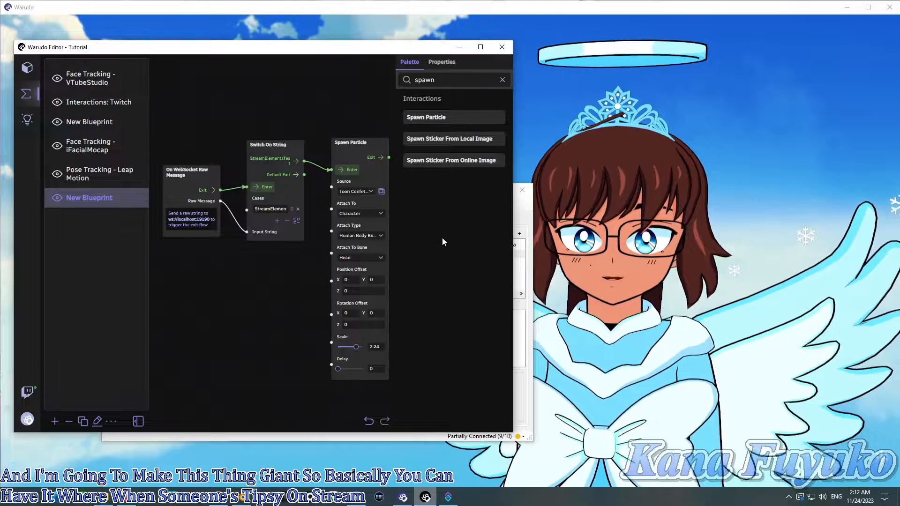
Switch to Streamer.bot, select the StreamElementsTest action and fire a test of its StreamElements Tip trigger.
left_click(518, 218)
left_click_drag(282, 191, 247, 157)
left_click(226, 242)
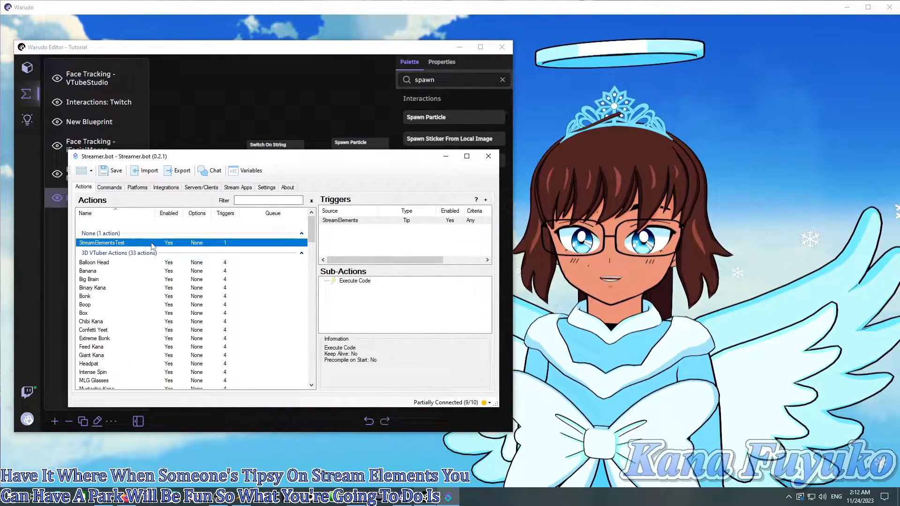
left_click(369, 220)
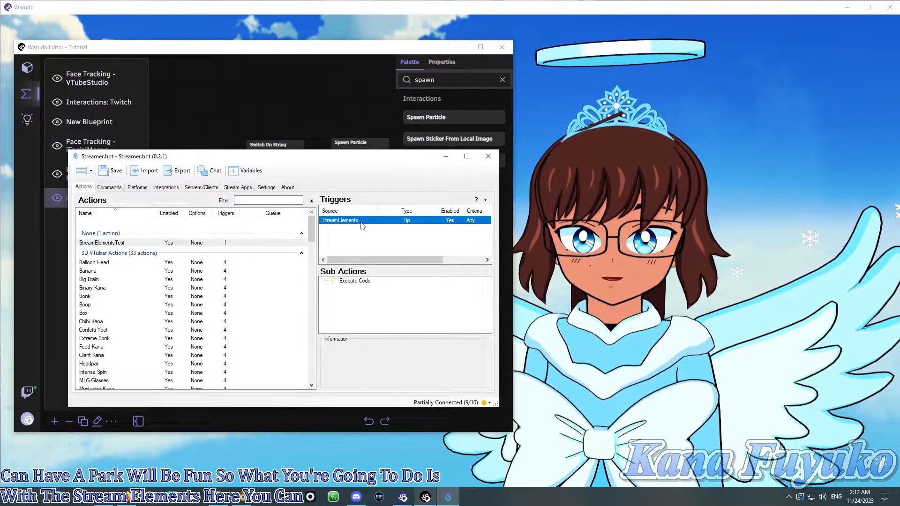
right_click(361, 222)
left_click(380, 232)
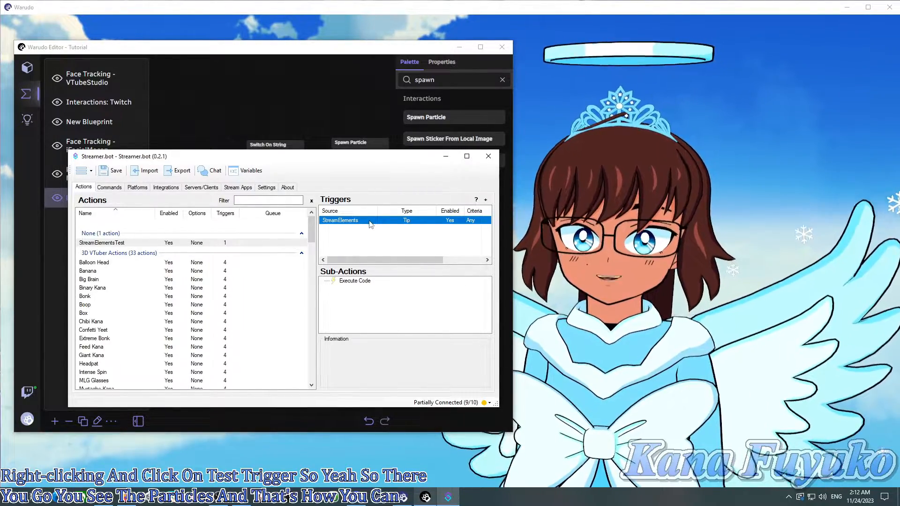
Disconnect the StreamElementsTest output from the Spawn Particle node in the Warudo Editor, and test the Tip trigger from Streamer.bot.
left_click(353, 101)
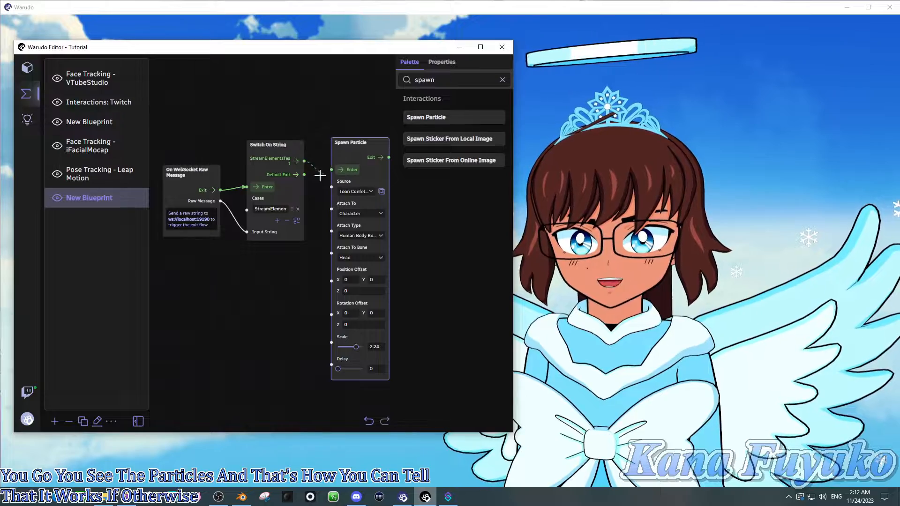
left_click(448, 496)
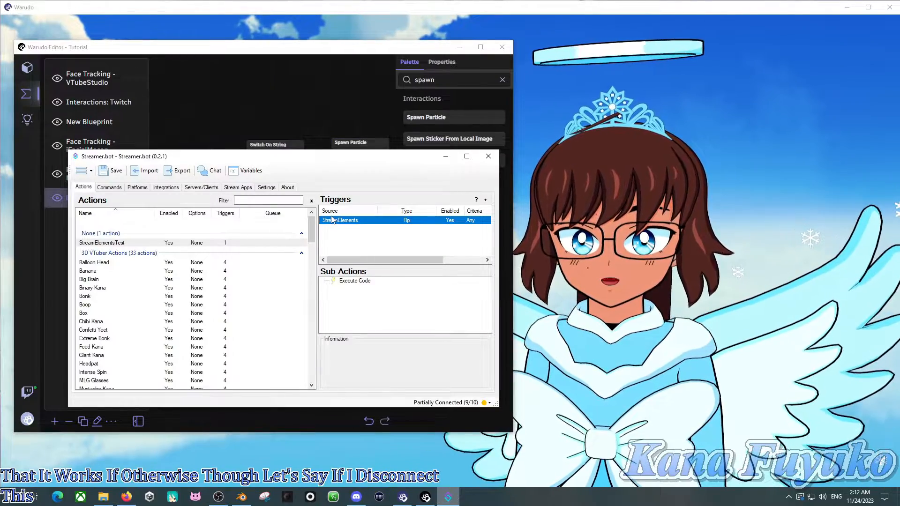
right_click(338, 222)
left_click(349, 226)
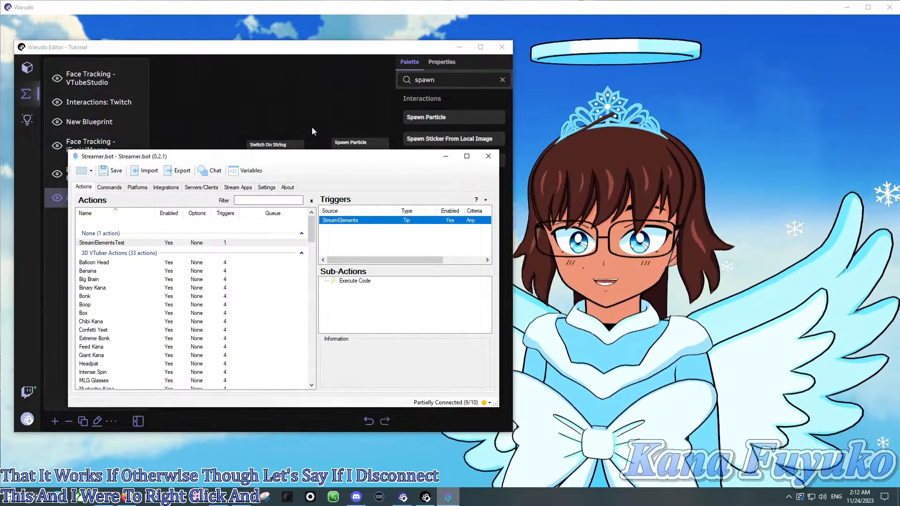
Reconnect the StreamElementsTest output to the Spawn Particle node's Enter in the Warudo Editor, and retest the Tip trigger from Streamer.bot.
left_click(309, 114)
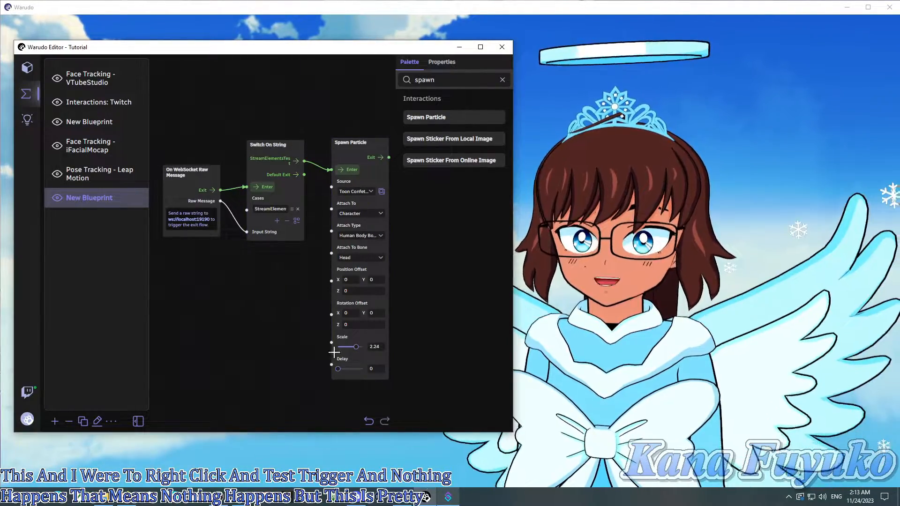
key("alt+Tab")
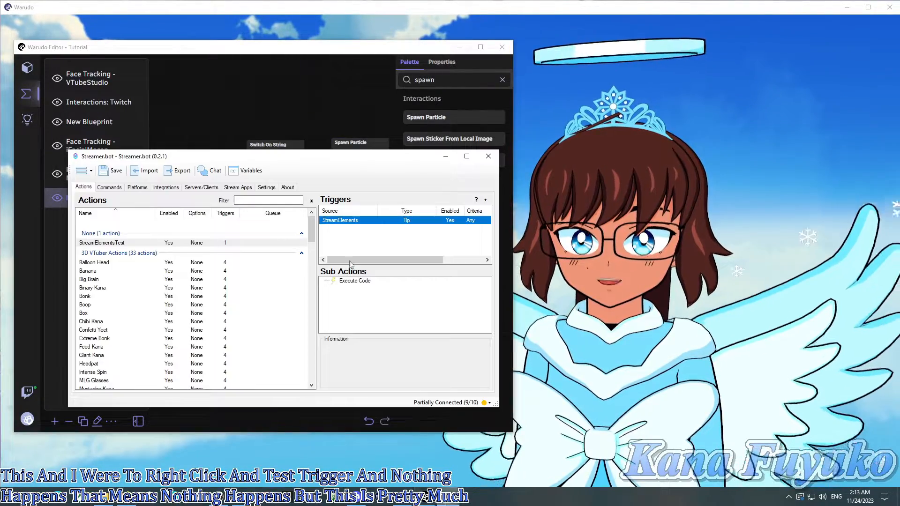
right_click(341, 220)
left_click(354, 227)
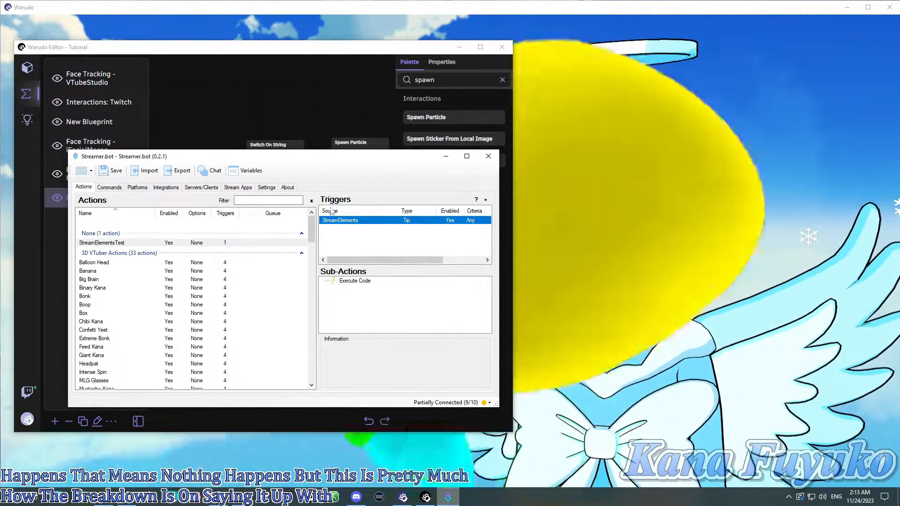
Replace the StreamElementsTest action's StreamElements Tip trigger with a Twitch Raid trigger.
left_click(354, 225)
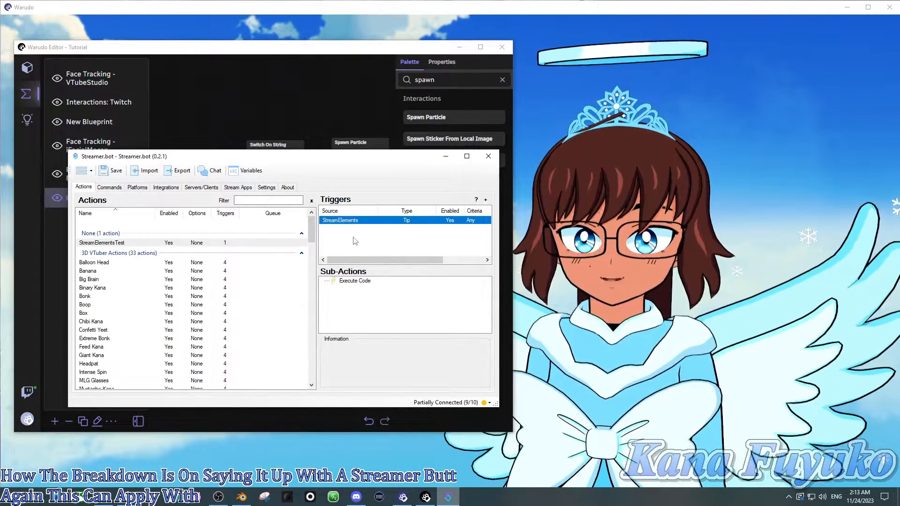
key("Delete")
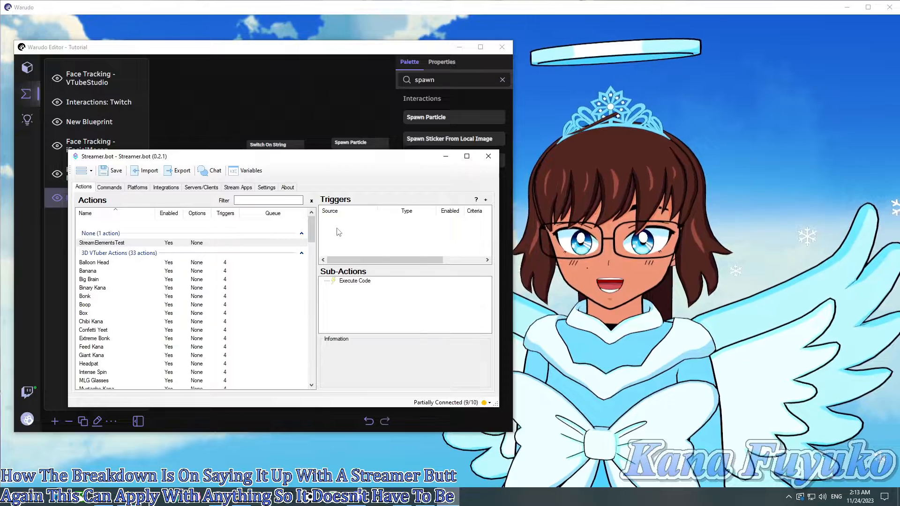
right_click(339, 232)
mouse_move(385, 343)
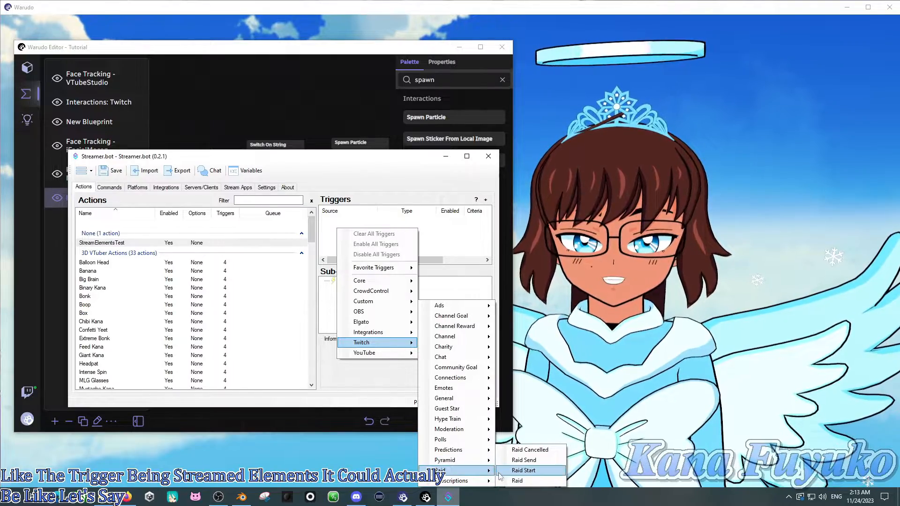
left_click(515, 481)
left_click(298, 298)
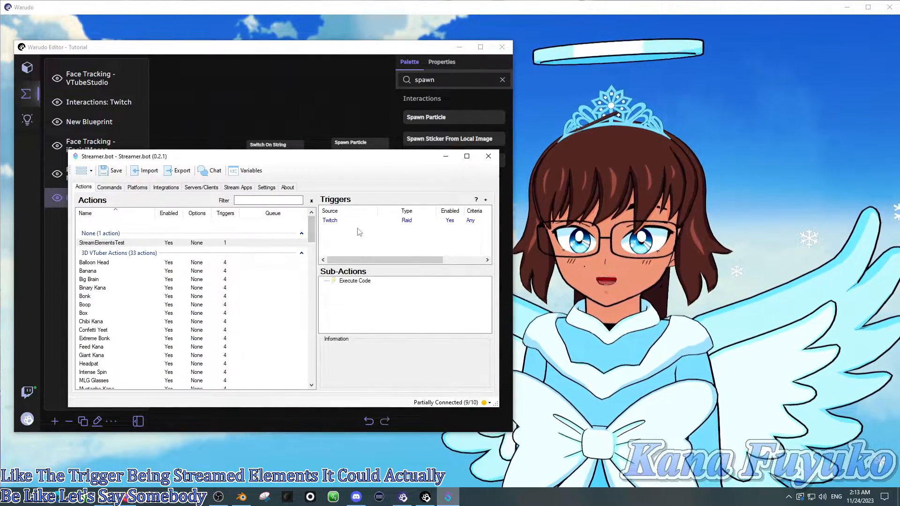
Fire a test of the Twitch Raid trigger and delete that trigger from the action.
right_click(357, 221)
left_click(383, 226)
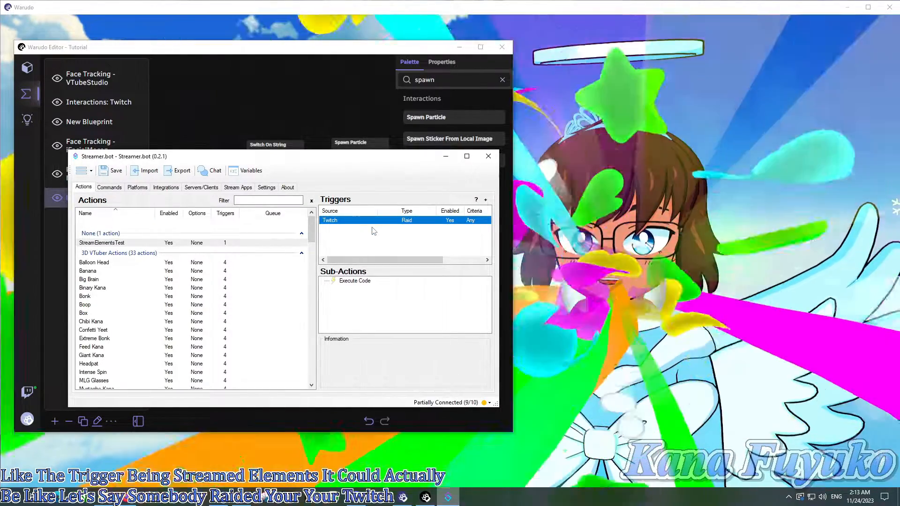
key("Delete")
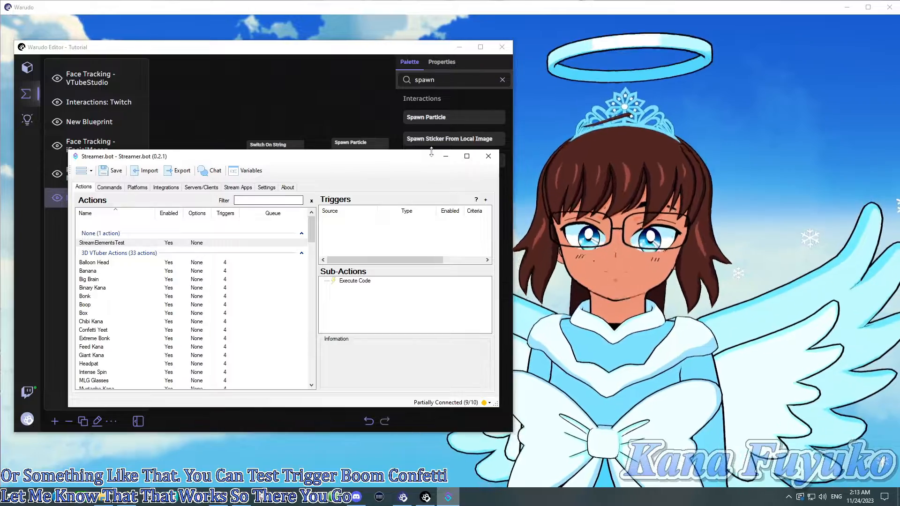
left_click_drag(397, 163, 375, 121)
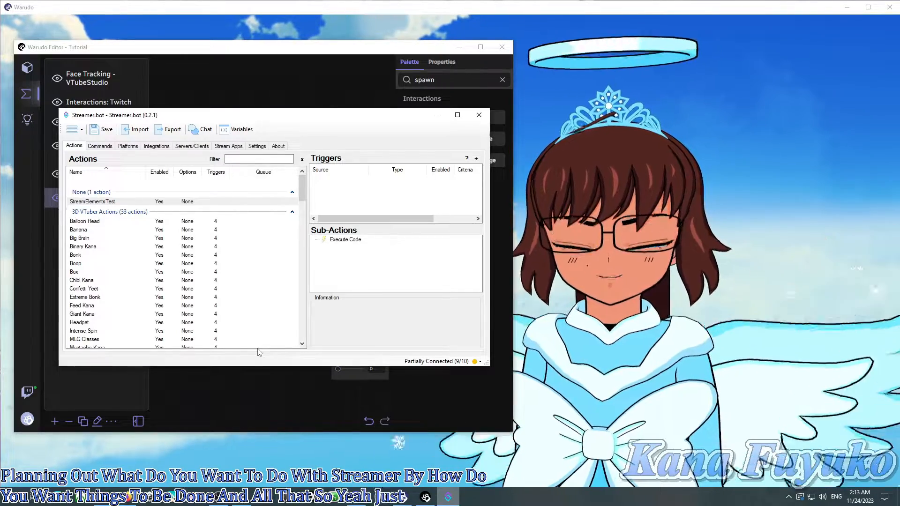
Delete the StreamElementsTest action from the actions list.
left_click(112, 246)
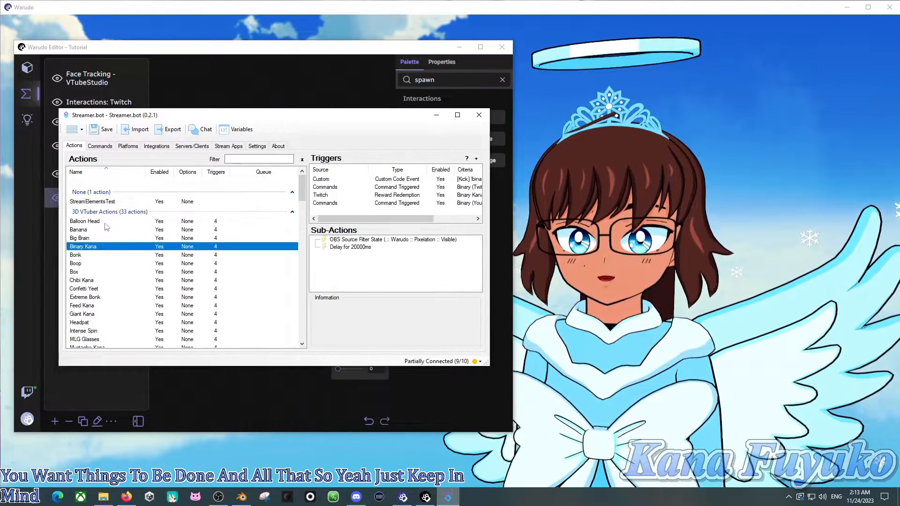
left_click(104, 203)
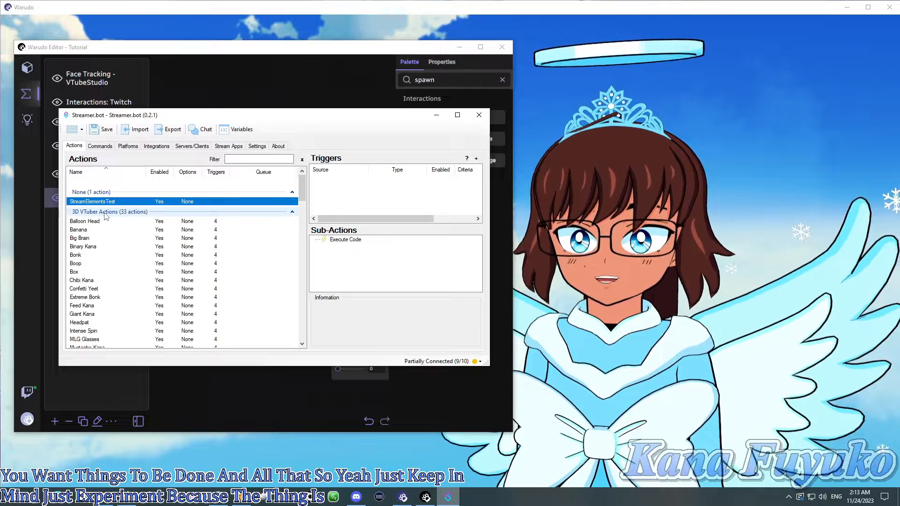
right_click(115, 202)
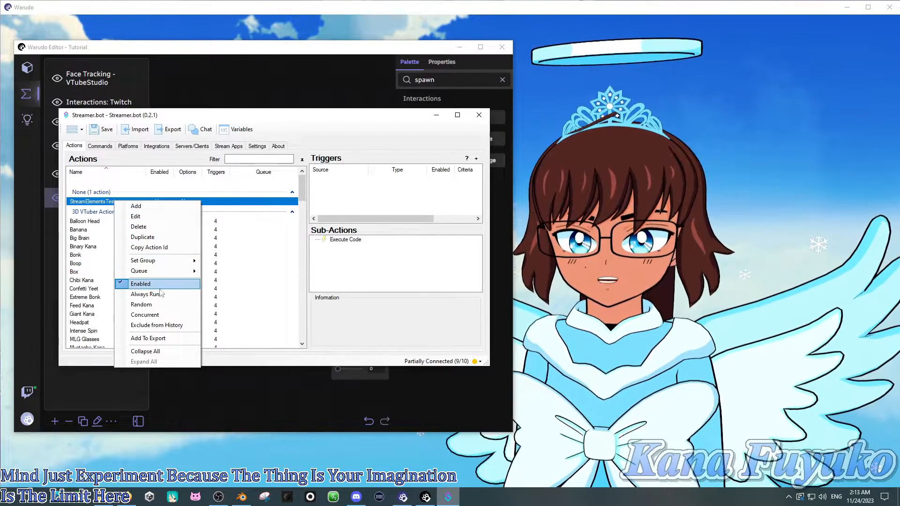
left_click(144, 228)
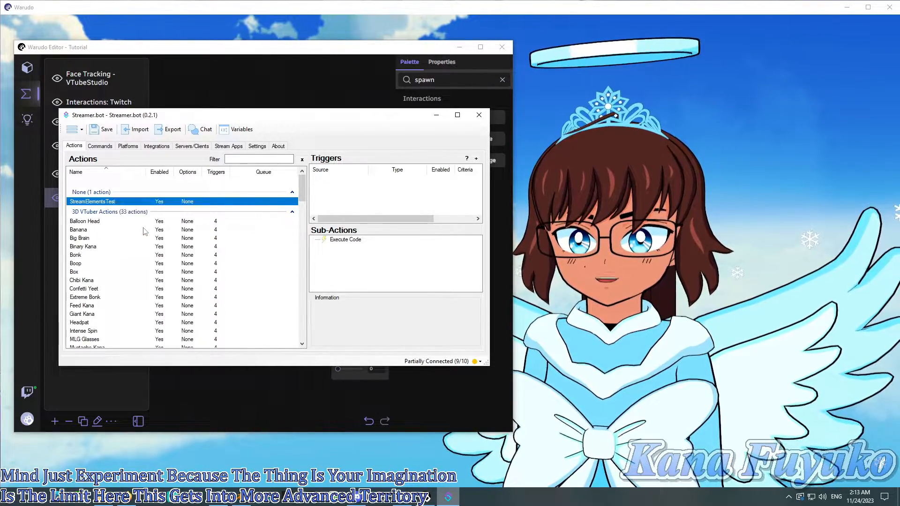
left_click_drag(298, 191, 280, 172)
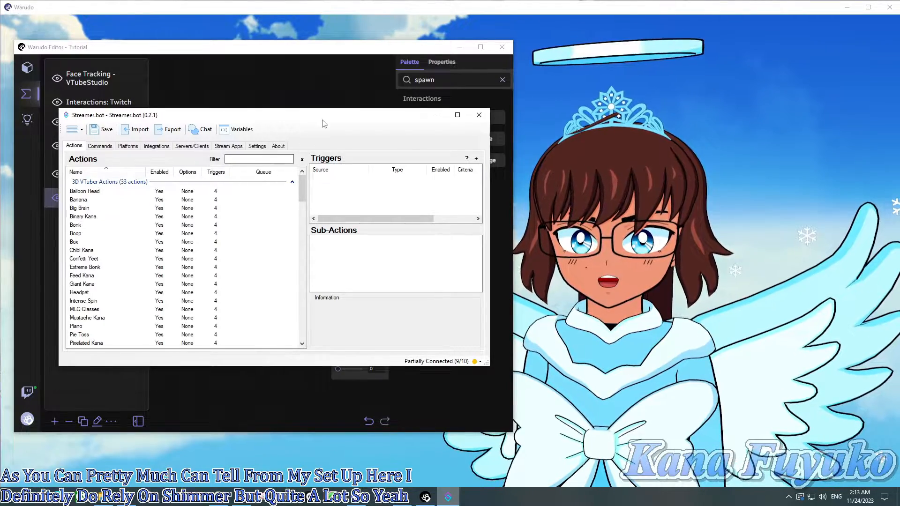
left_click_drag(323, 124, 340, 134)
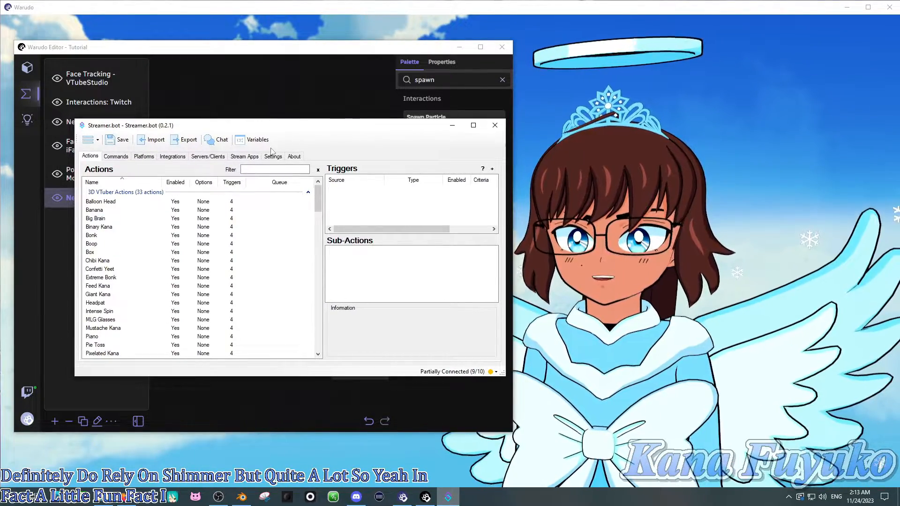
Search the Warudo Editor's node palette for twitch and youtube nodes, clear the search and return to Streamer.bot.
left_click(264, 112)
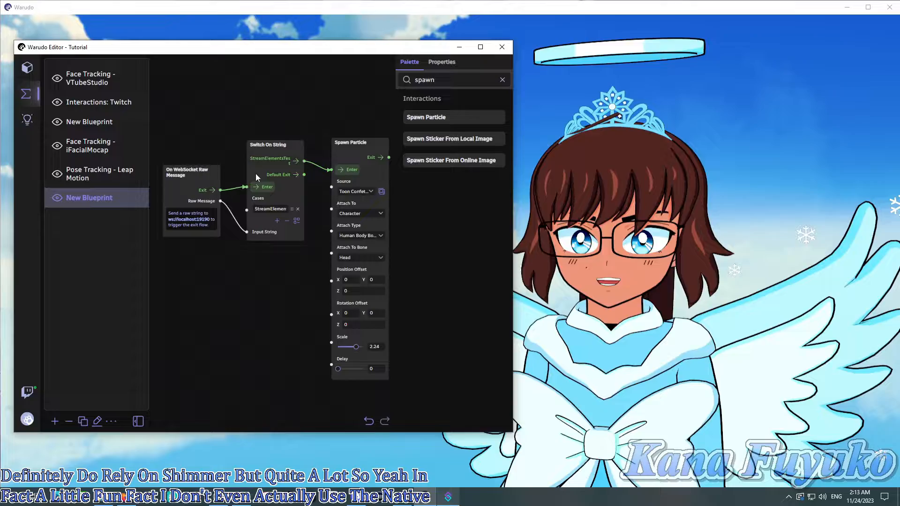
double_click(419, 86)
type("twitch")
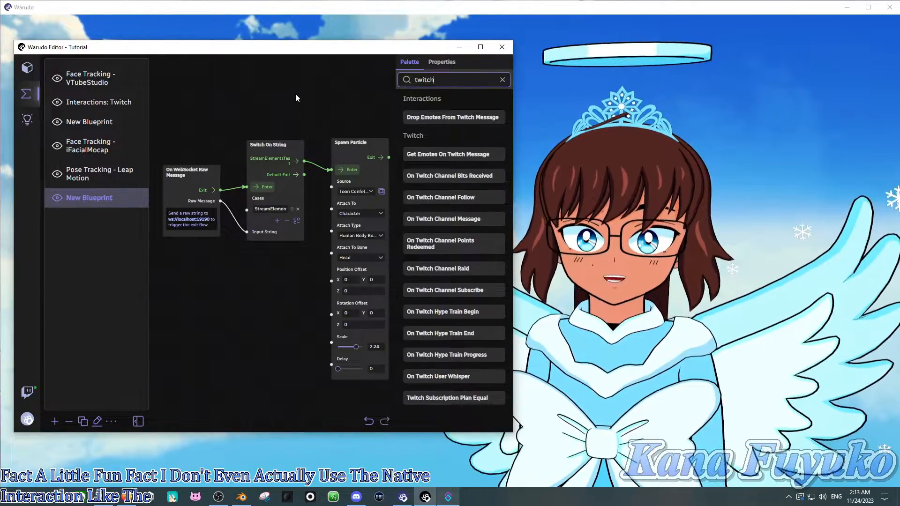
key("ctrl+a")
type("youtube")
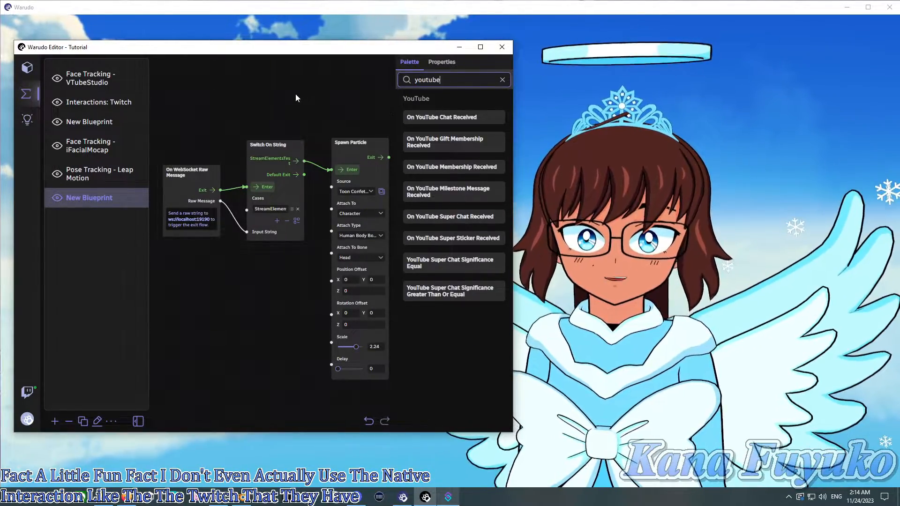
key("ctrl+a")
key("BackSpace")
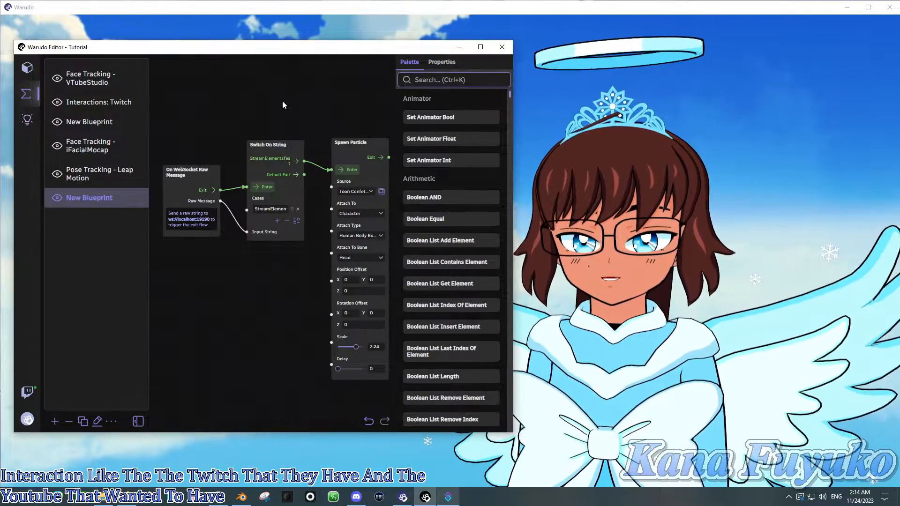
left_click(448, 497)
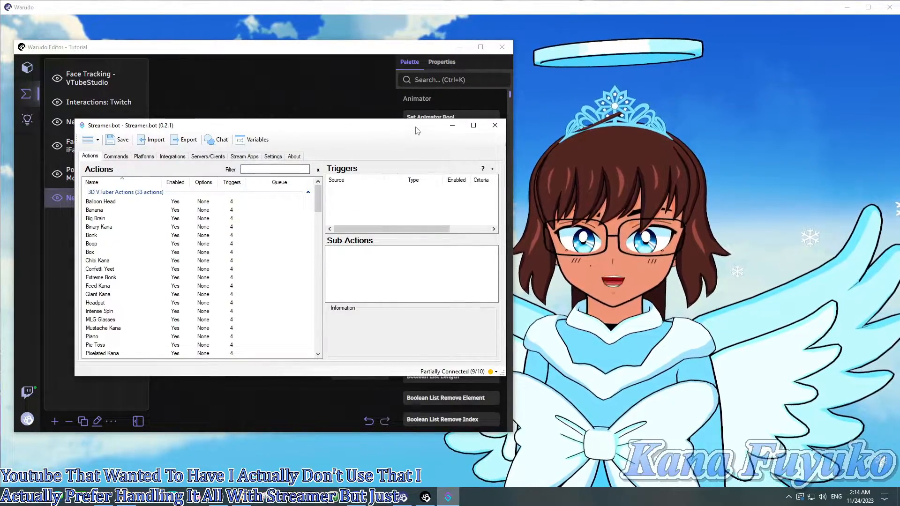
left_click_drag(416, 130, 399, 136)
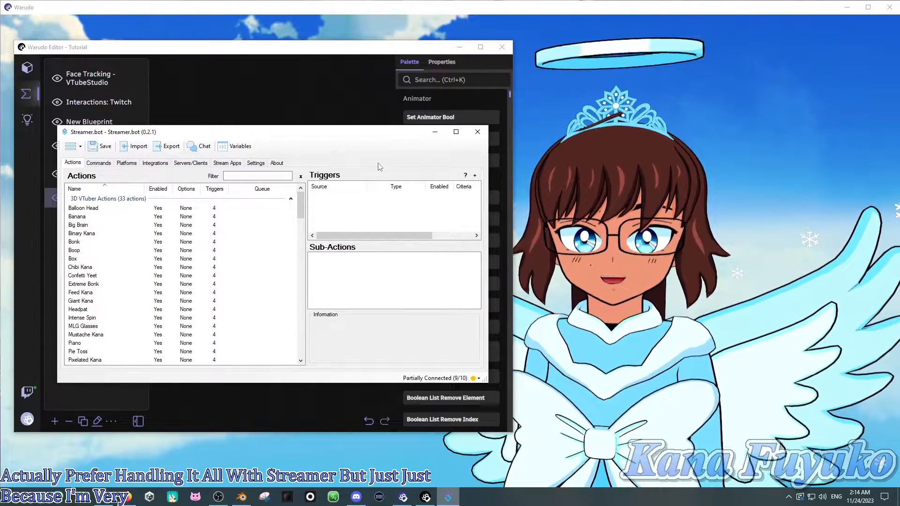